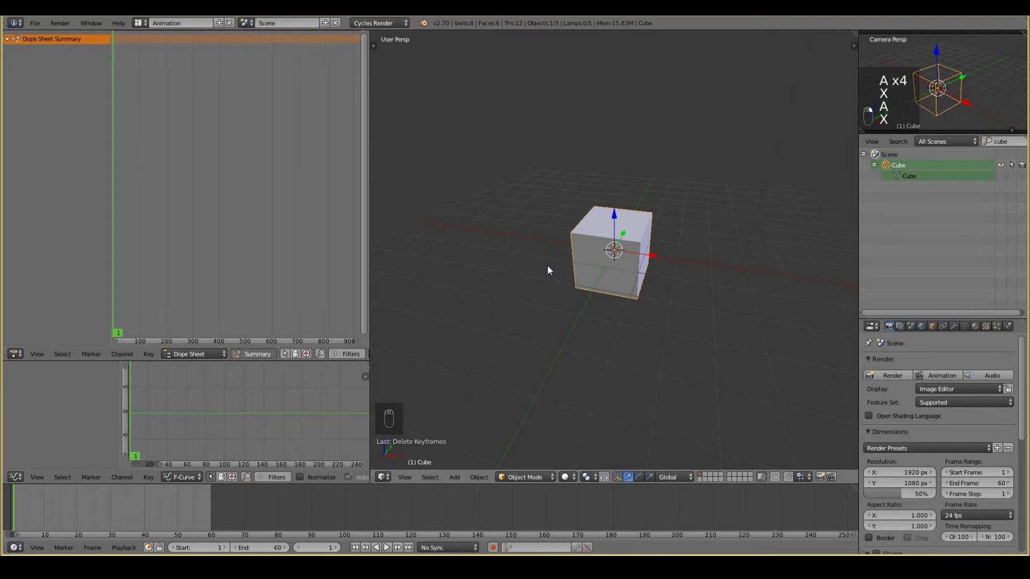
Switch the viewport to the front orthographic view of the cube.
key("KP_1")
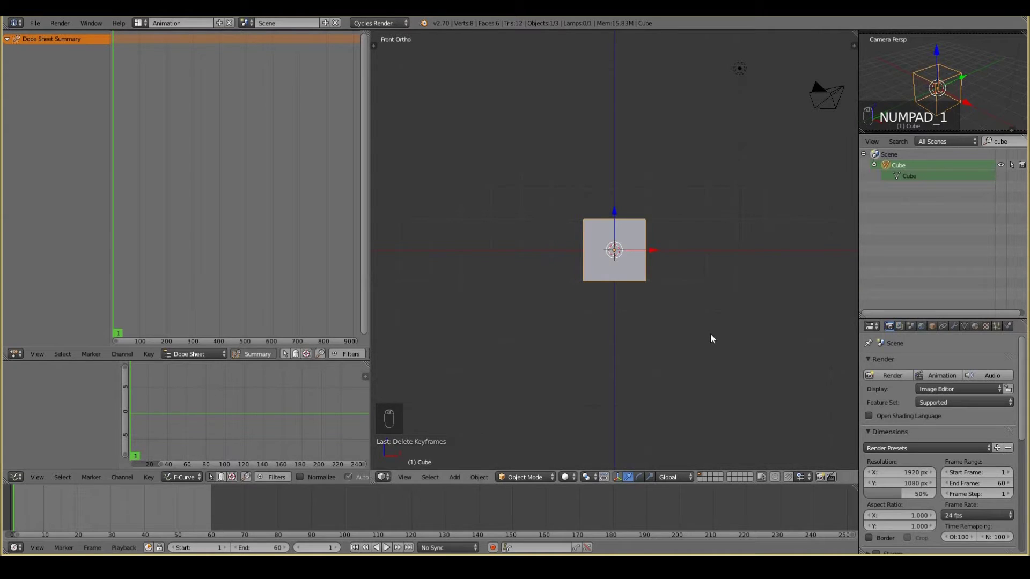
Insert a Location keyframe on the cube at frame 1.
key("i")
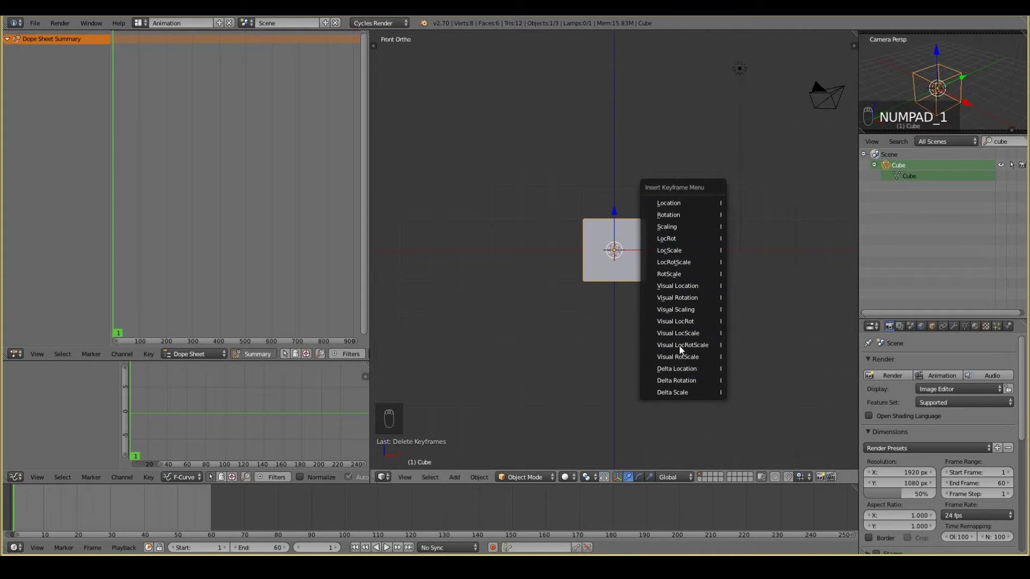
left_click(675, 202)
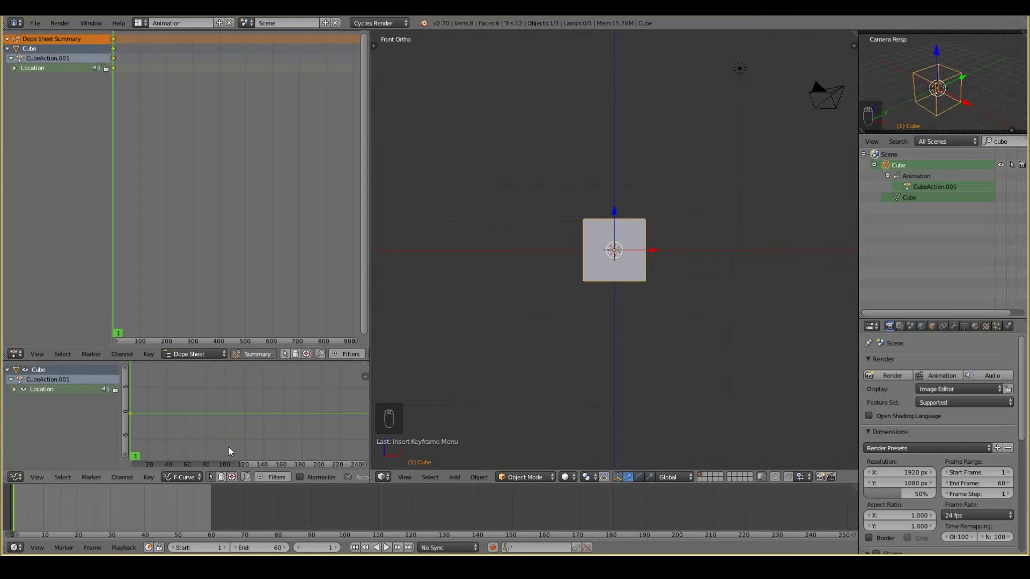
At frame 50, move the cube right along X, key its Location, then return to frame 1.
left_click(178, 519)
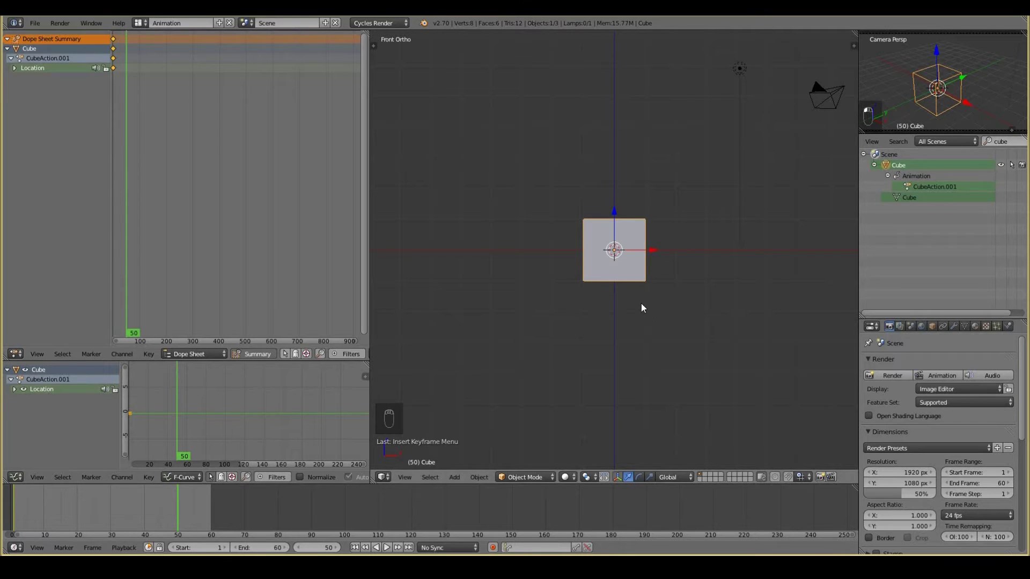
key("g")
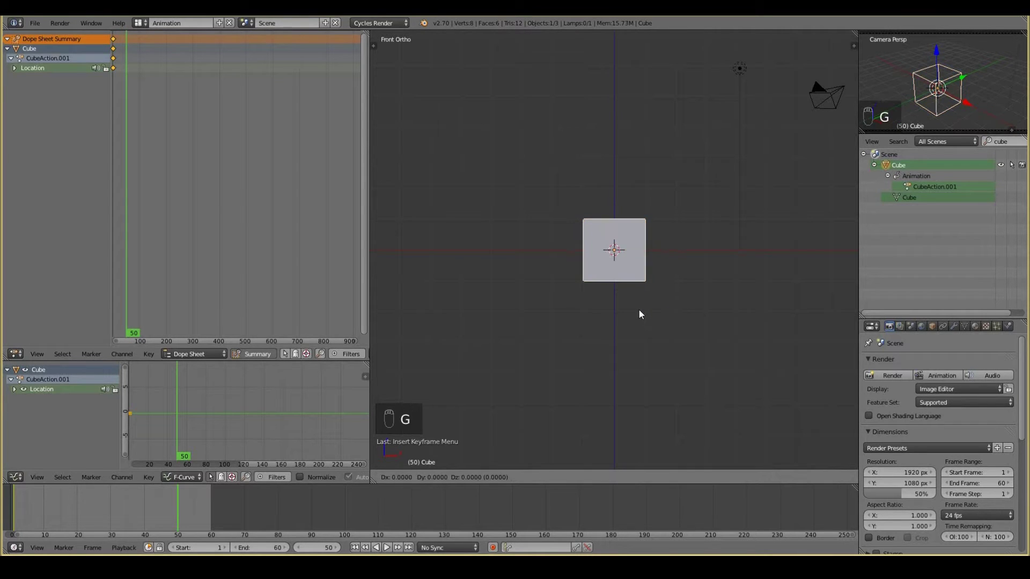
key("x")
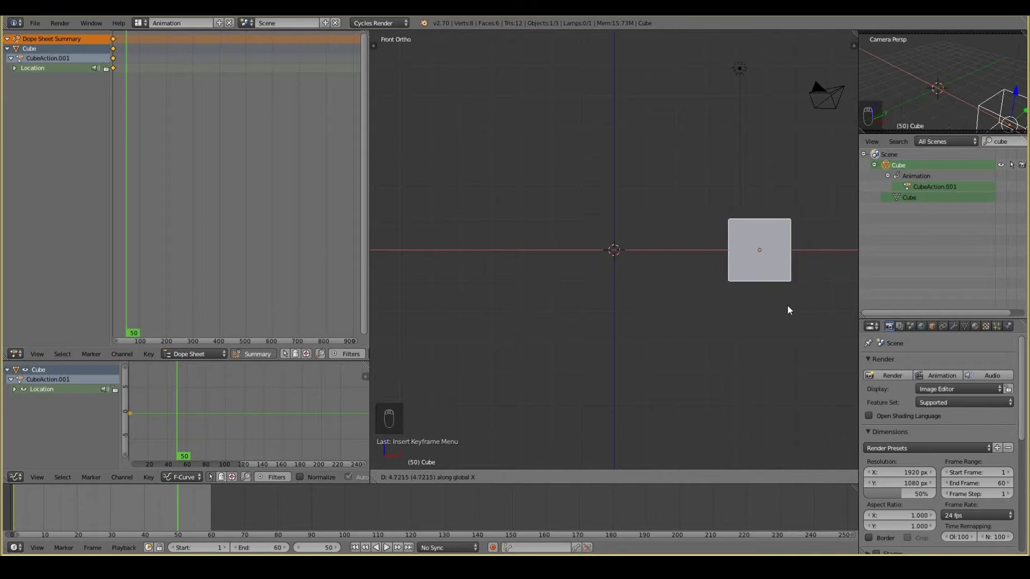
left_click(825, 306)
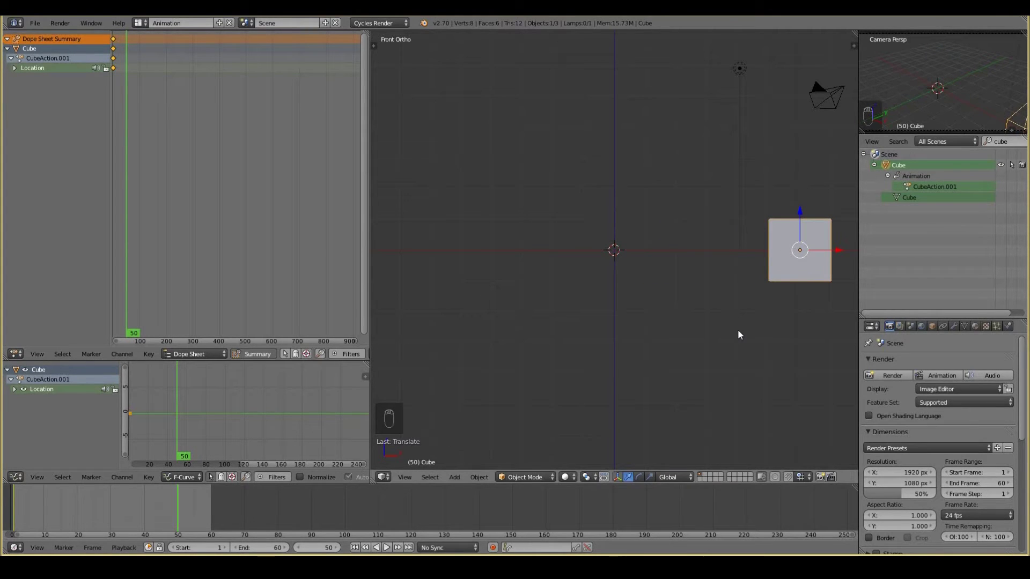
key("i")
left_click(738, 329)
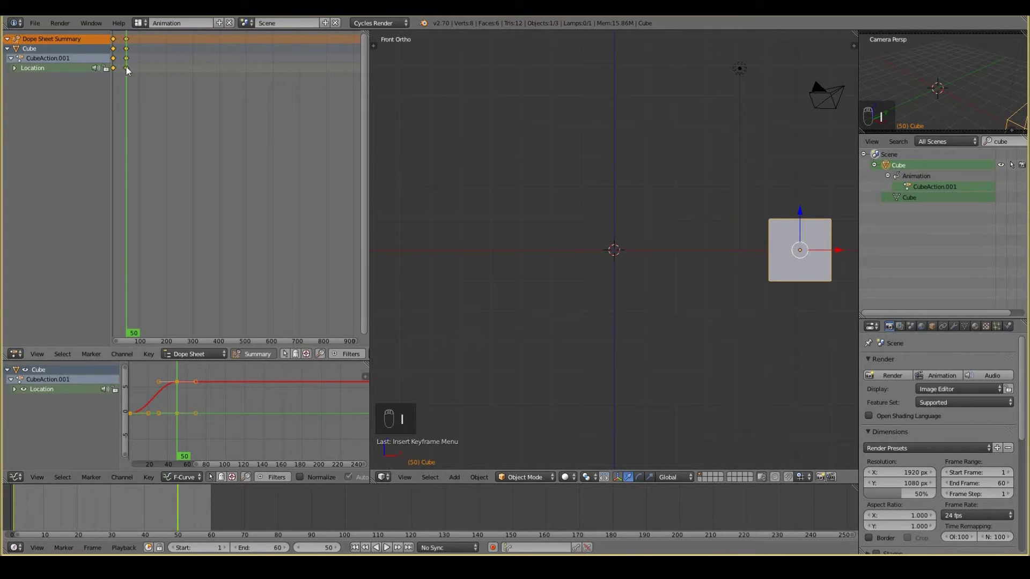
left_click(355, 547)
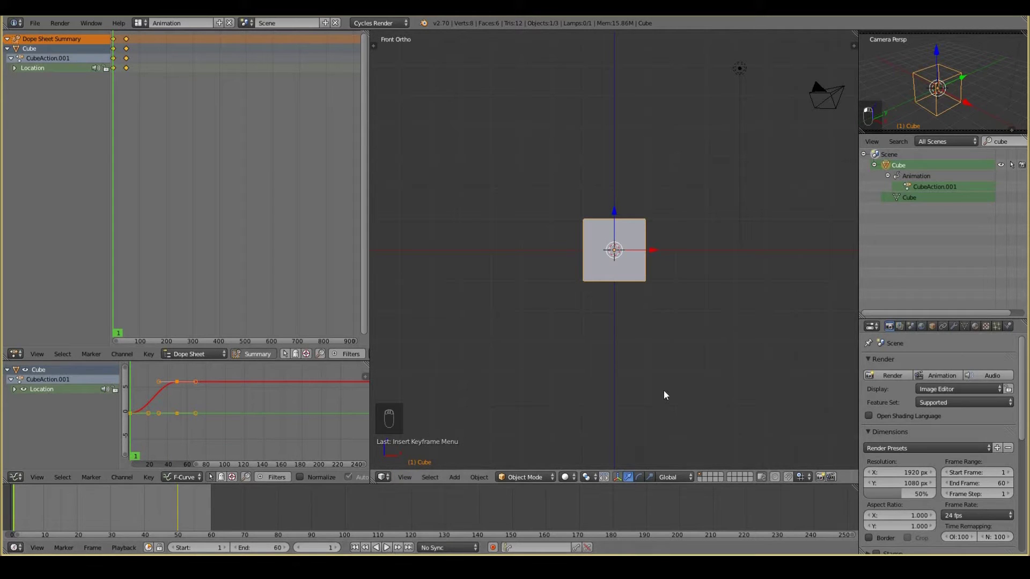
key("alt+a")
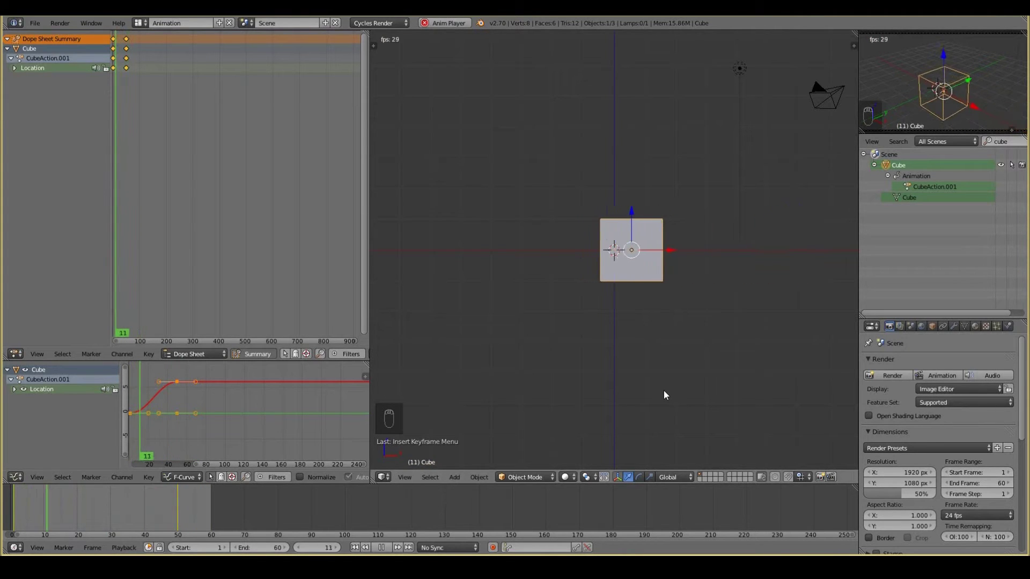
key("Escape")
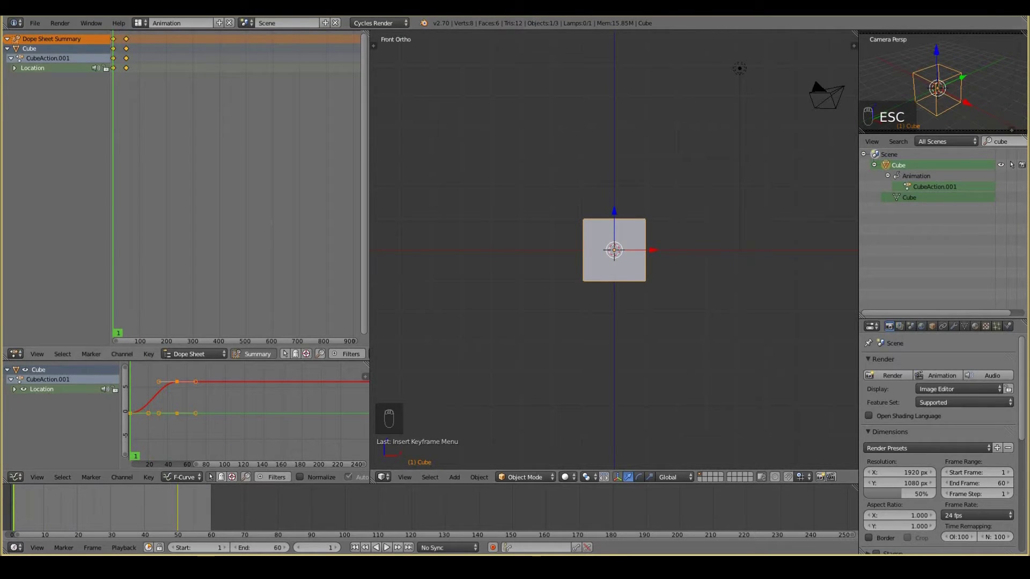
left_click_drag(151, 502, 46, 512)
key("alt+a")
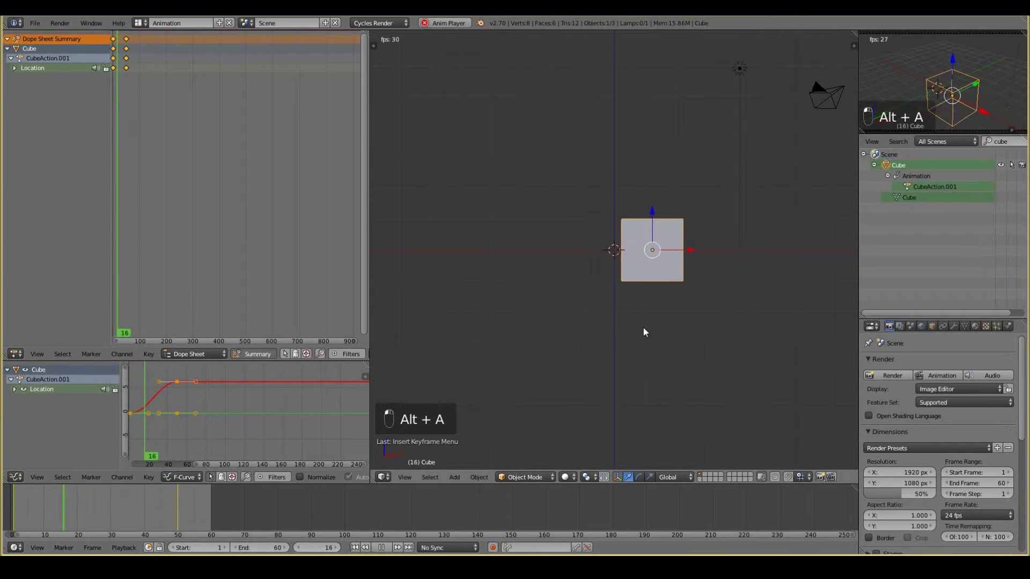
key("Escape")
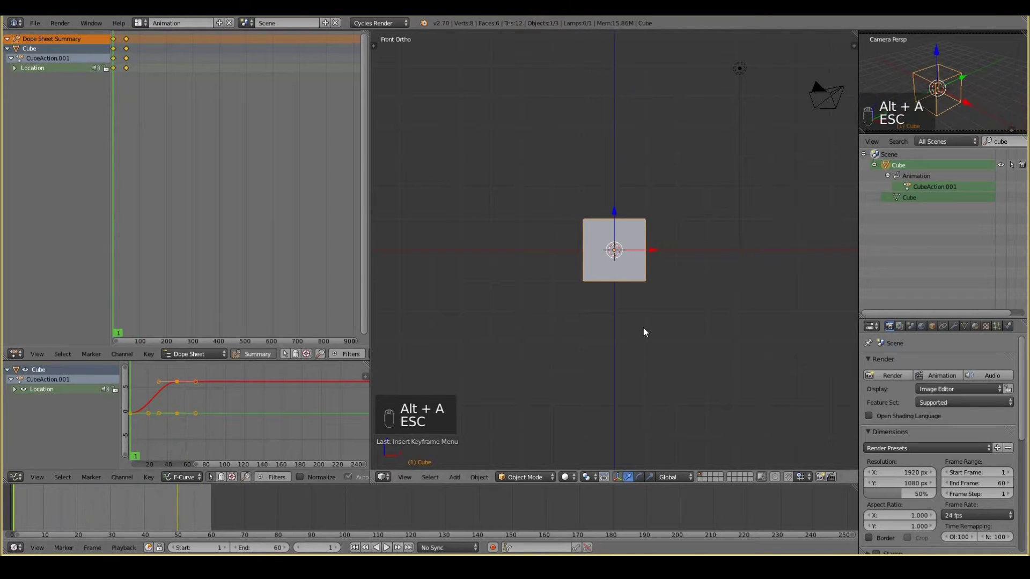
key("alt+a")
key("Escape")
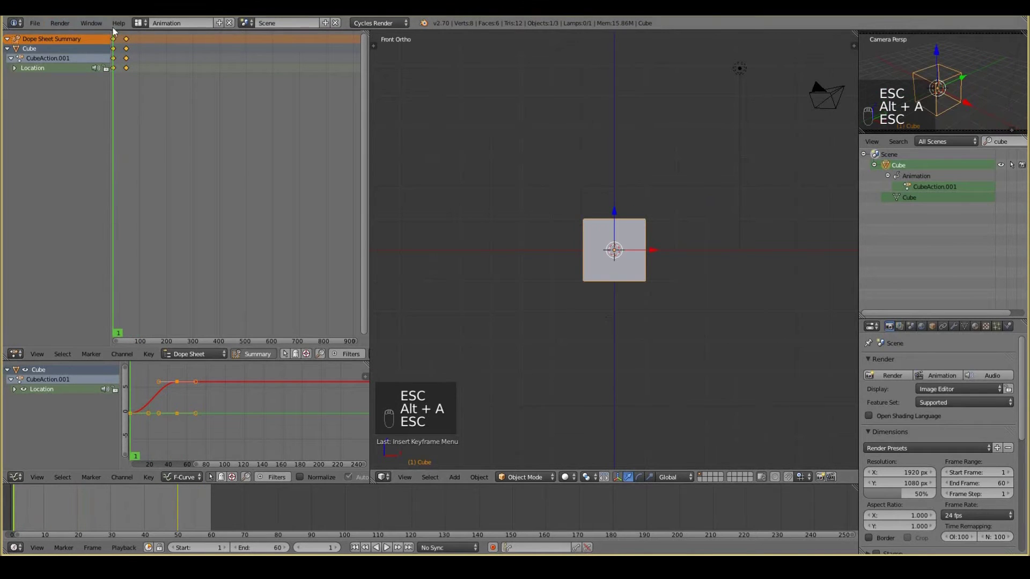
Move the frame-50 Location keyframe about 28 frames earlier in the Dope Sheet.
left_click(126, 39)
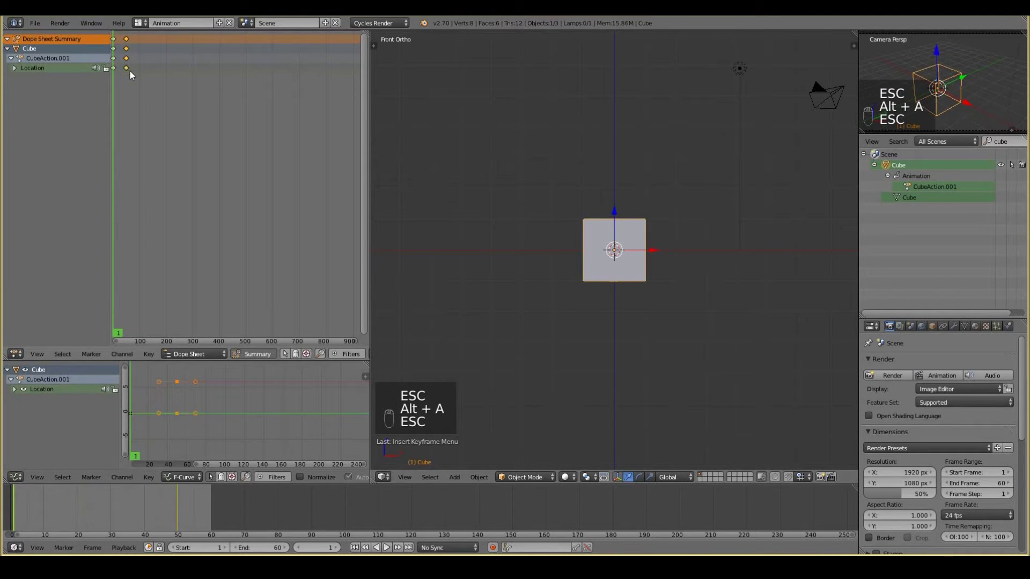
key("g")
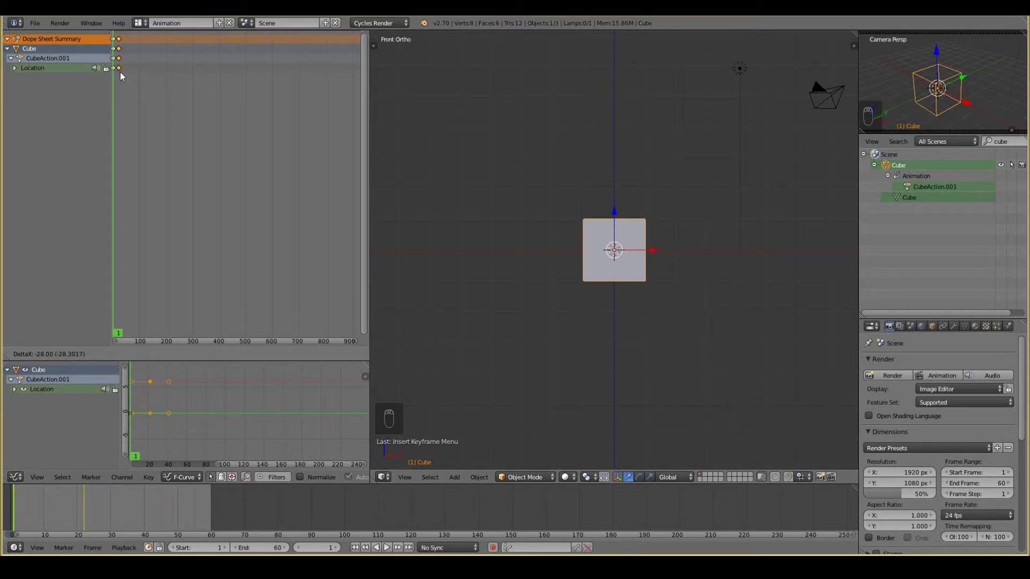
left_click(120, 72)
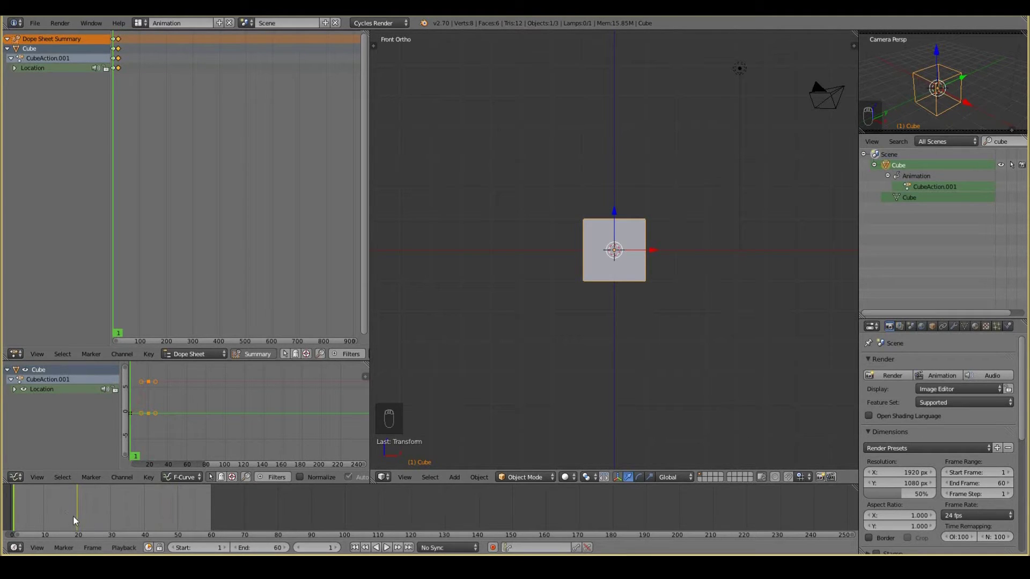
Replay the retimed slide several times, stopping back at frame 1 each time.
key("alt+a")
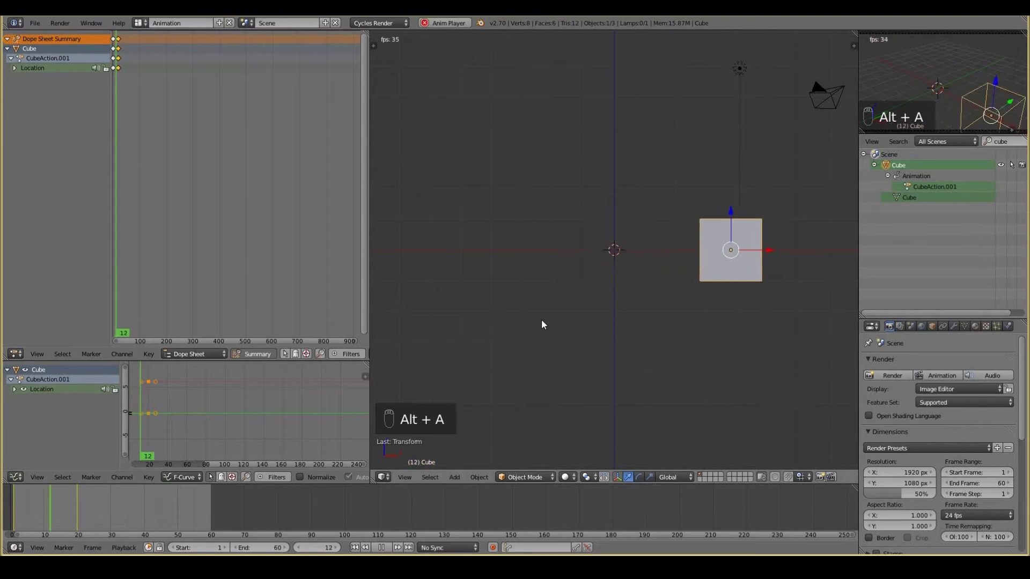
key("Escape")
key("alt+a")
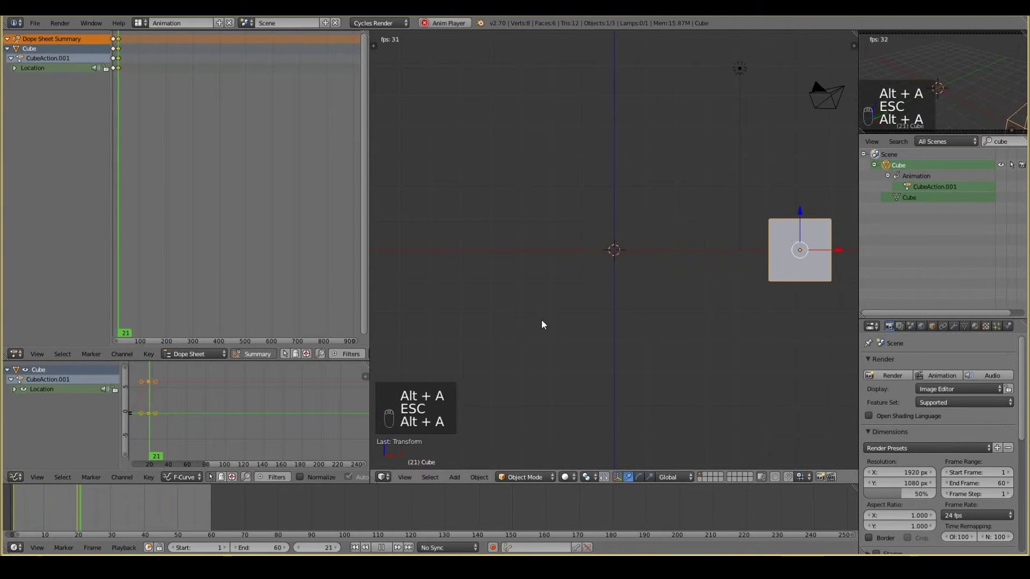
key("Escape")
key("alt+a")
key("Escape")
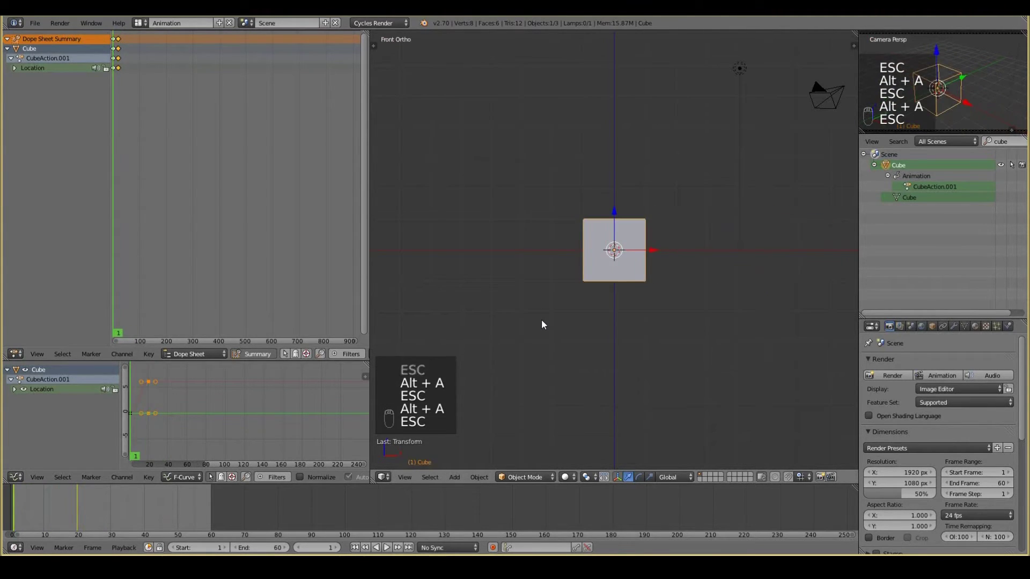
key("alt+a")
key("Escape")
key("alt+a")
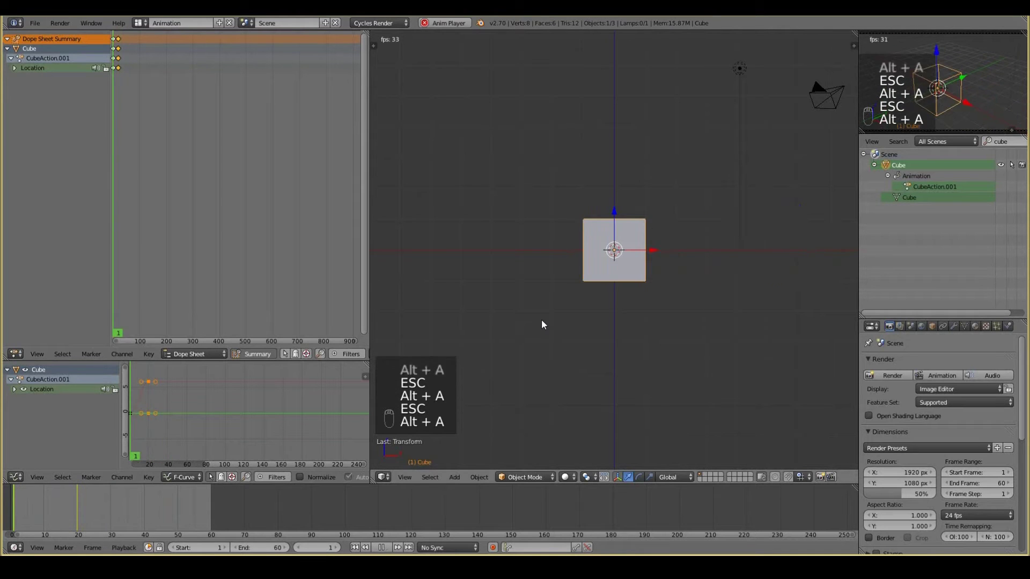
key("Escape")
key("alt+a")
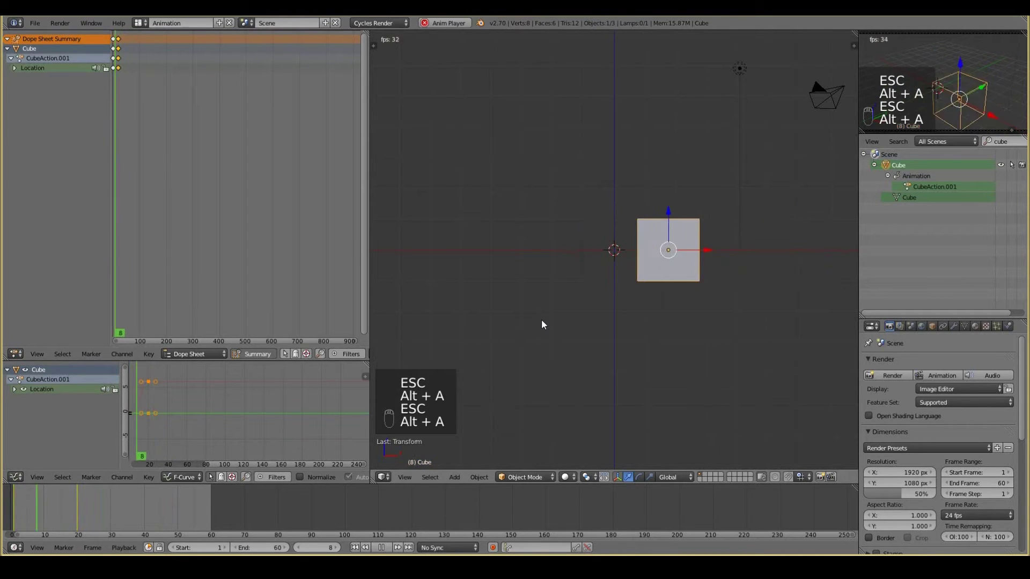
key("Escape")
key("alt+a")
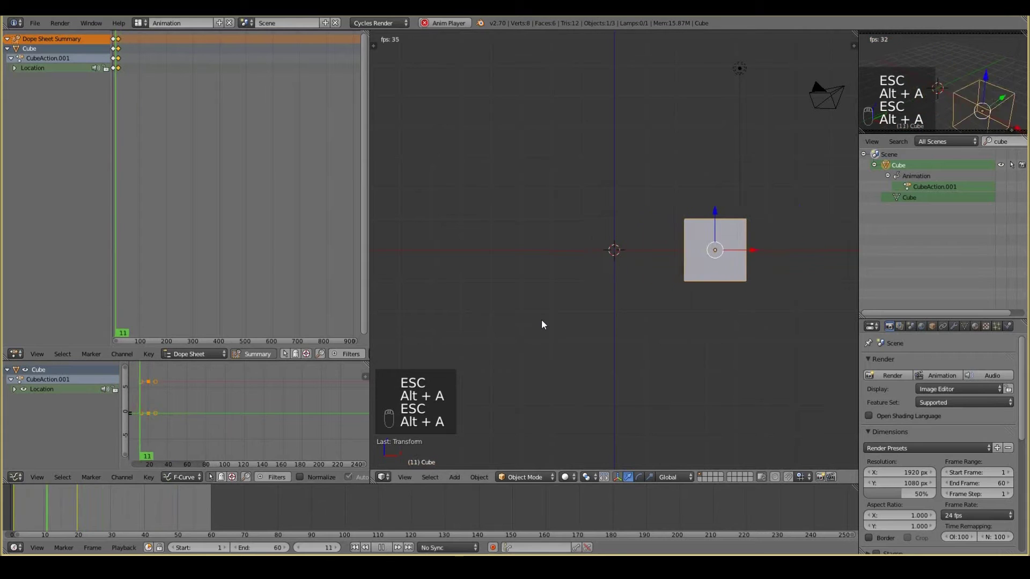
key("Escape")
key("alt+a")
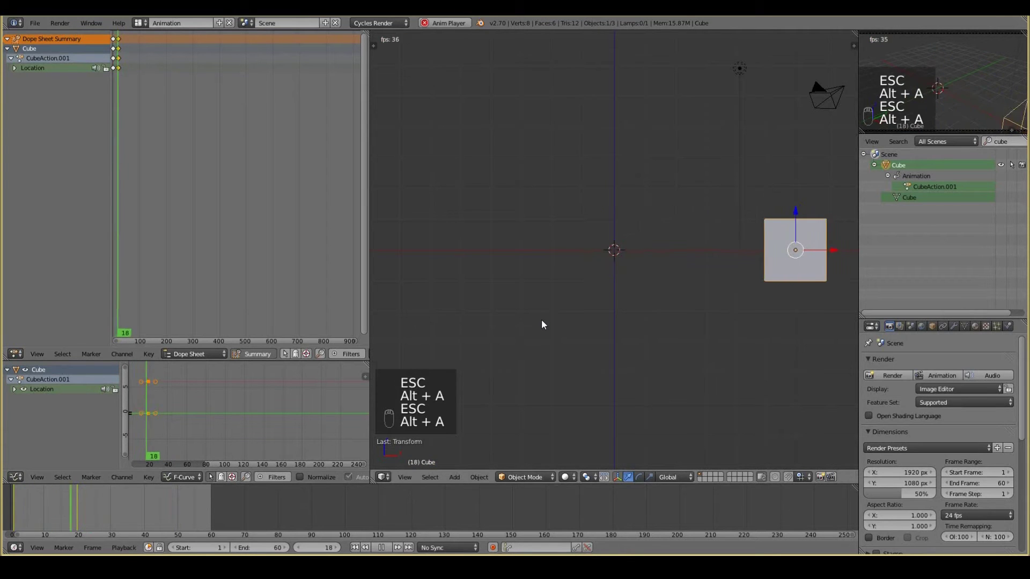
key("Escape")
key("alt+a")
key("Escape")
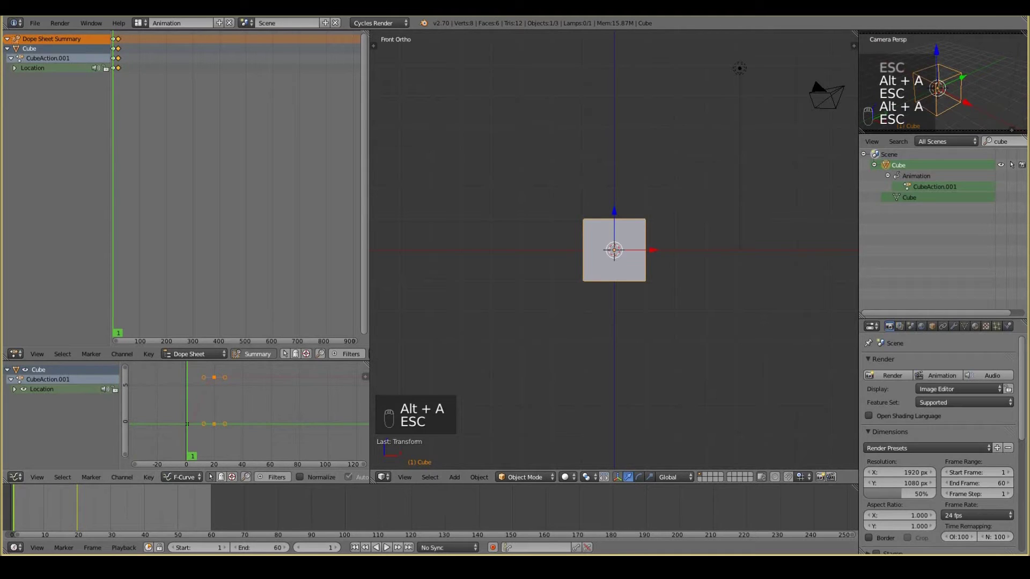
Shift the later Location keyframe out to about frame 200, extend the end frame, and preview.
left_click(215, 378)
mouse_move(191, 399)
left_mouse_down()
mouse_move(208, 399)
mouse_move(187, 400)
mouse_move(206, 400)
mouse_move(201, 381)
mouse_move(200, 399)
left_mouse_up()
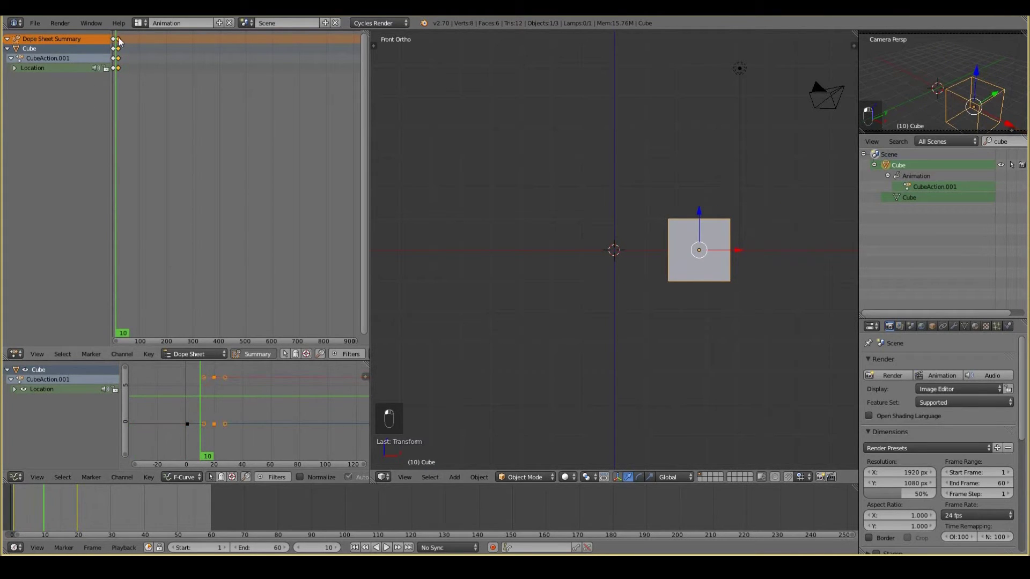
key("g")
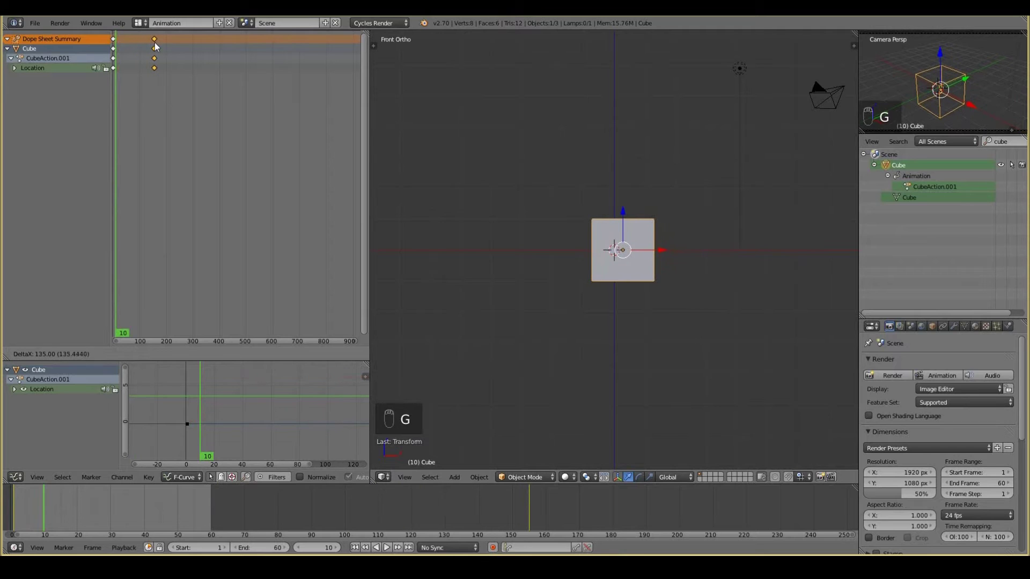
left_click(168, 48)
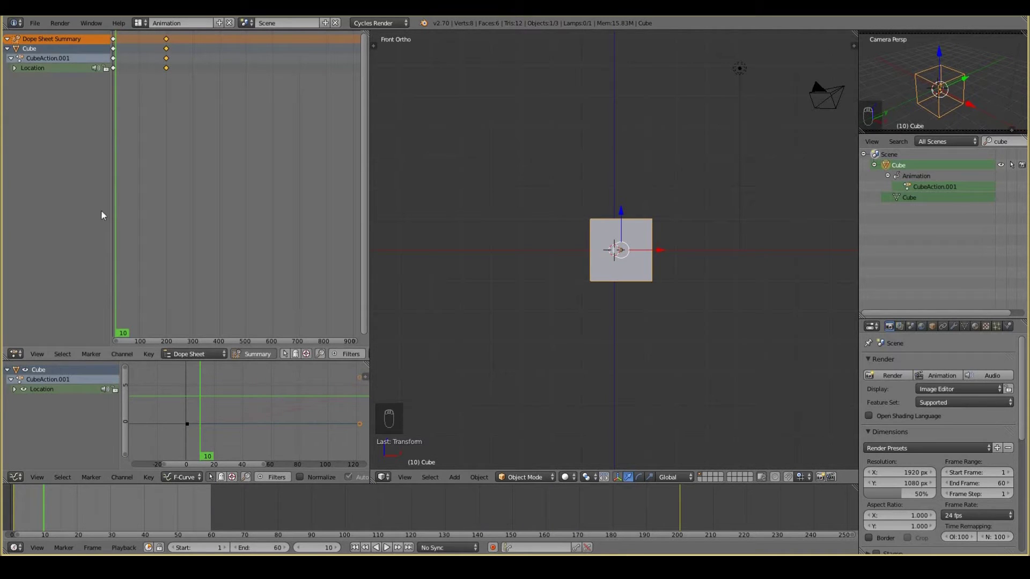
left_click_drag(258, 548, 358, 547)
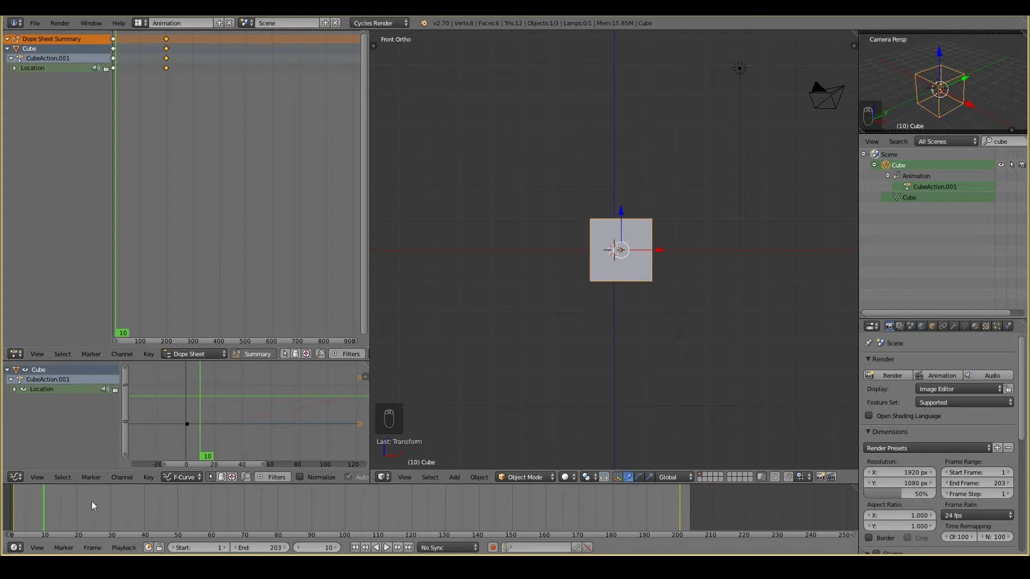
key("alt+a")
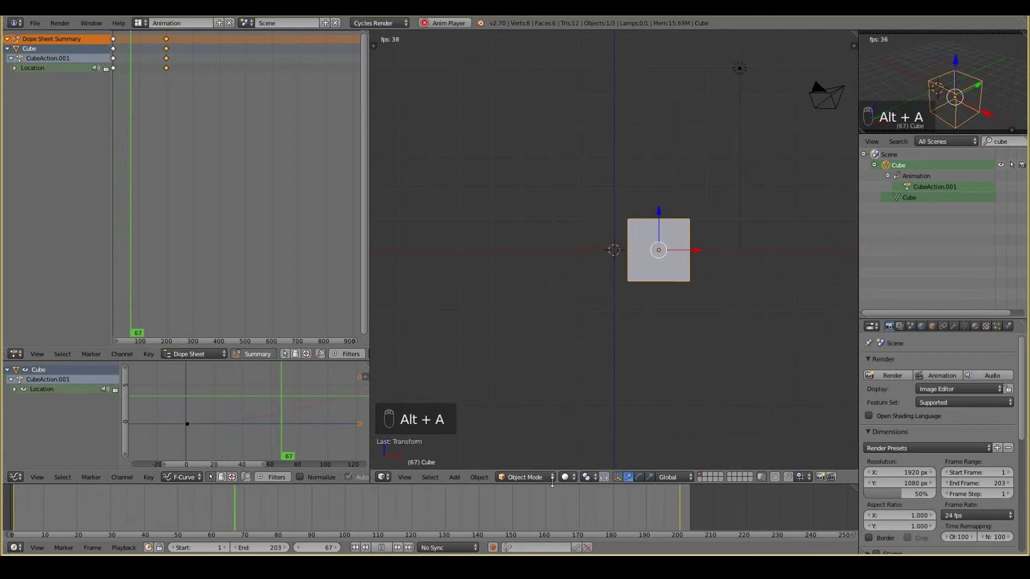
Move the later keyframes back near frame 100, then shift them by -1 frame.
key("Escape")
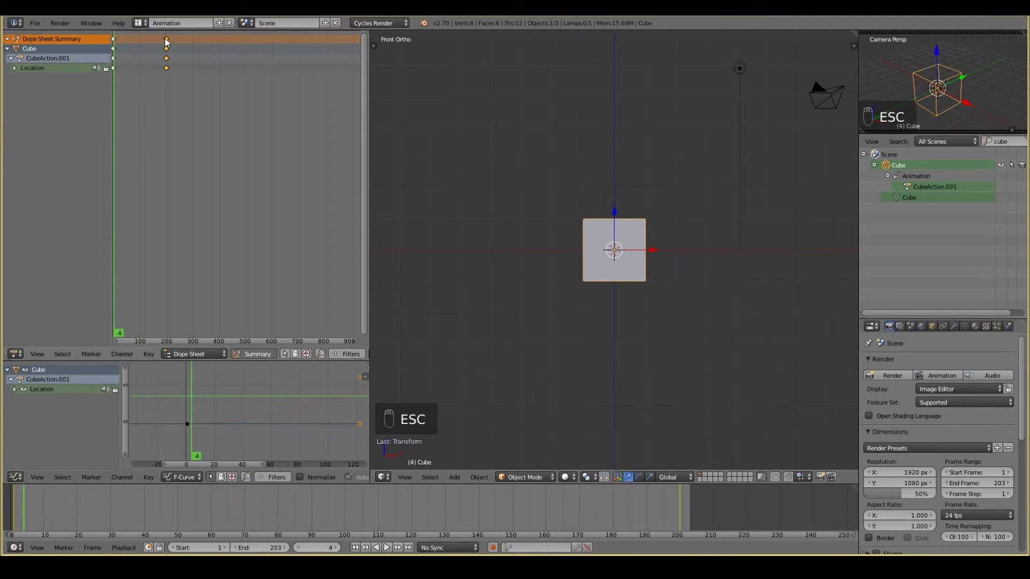
key("g")
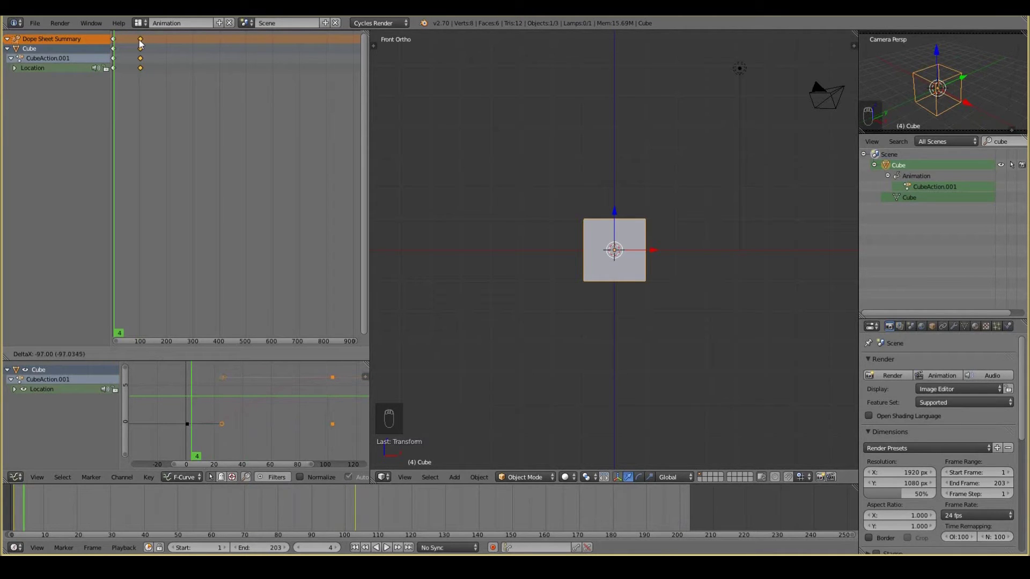
key("Escape")
key("g")
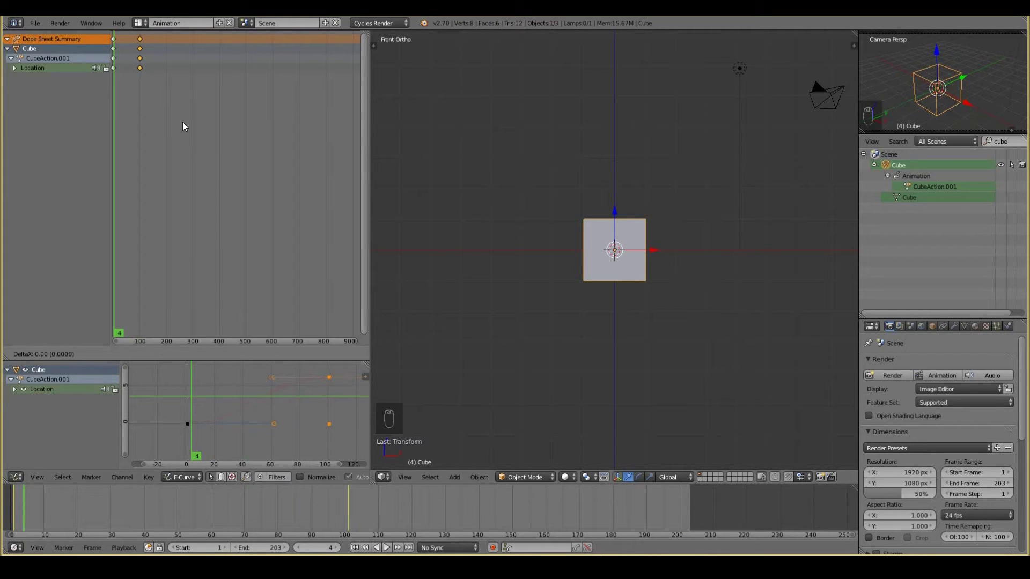
left_click(182, 121)
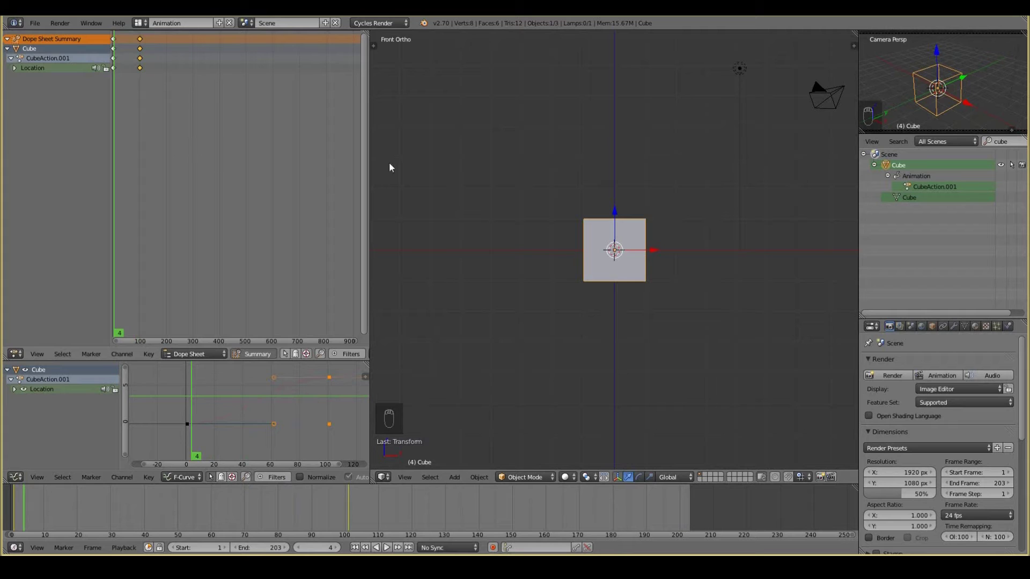
key("g")
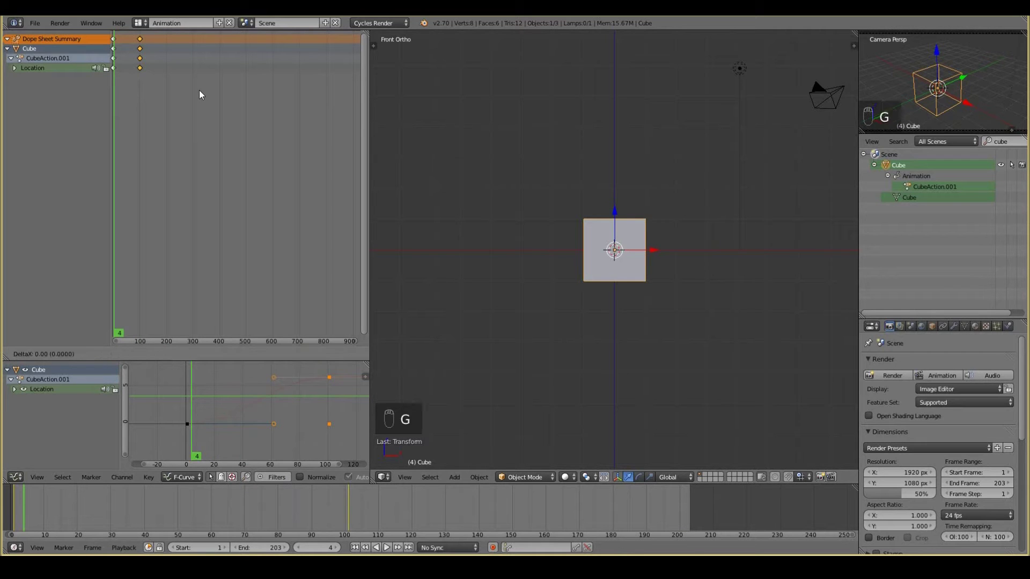
type("-1")
key("Return")
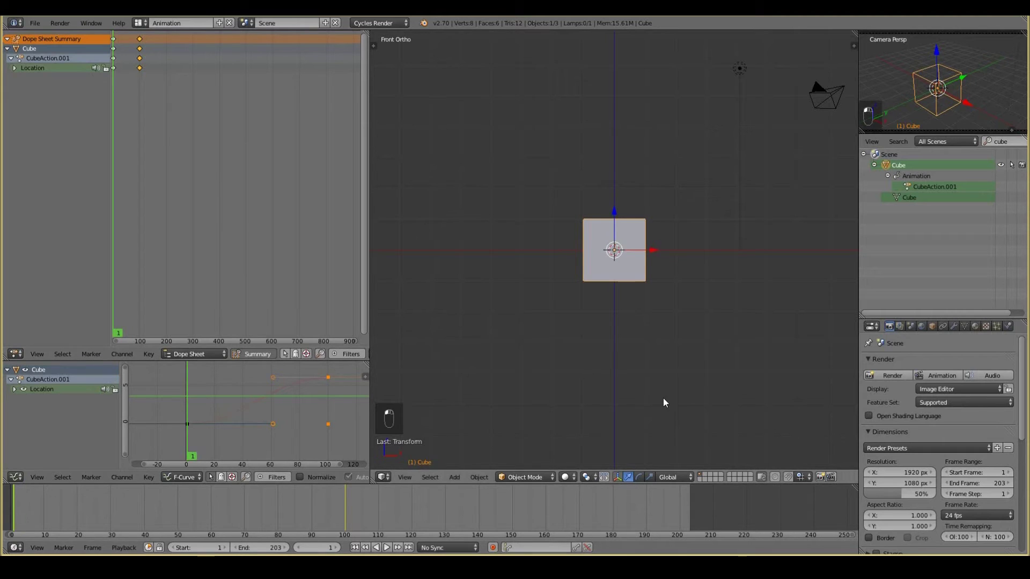
Play and scrub the animation to check the slide timing, stopping at frame 36.
key("alt+a")
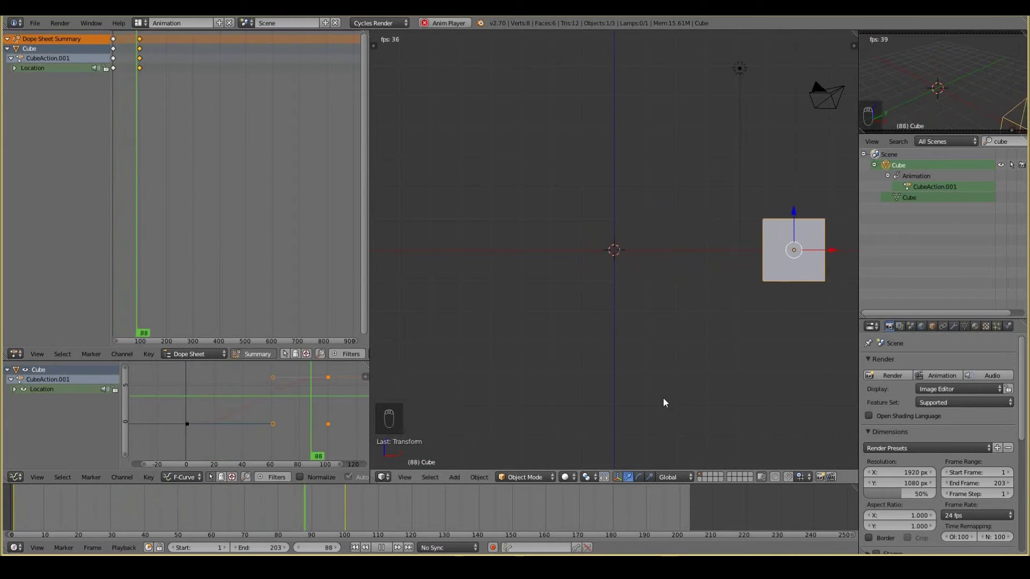
key("Escape")
middle_click_drag(315, 390, 275, 391)
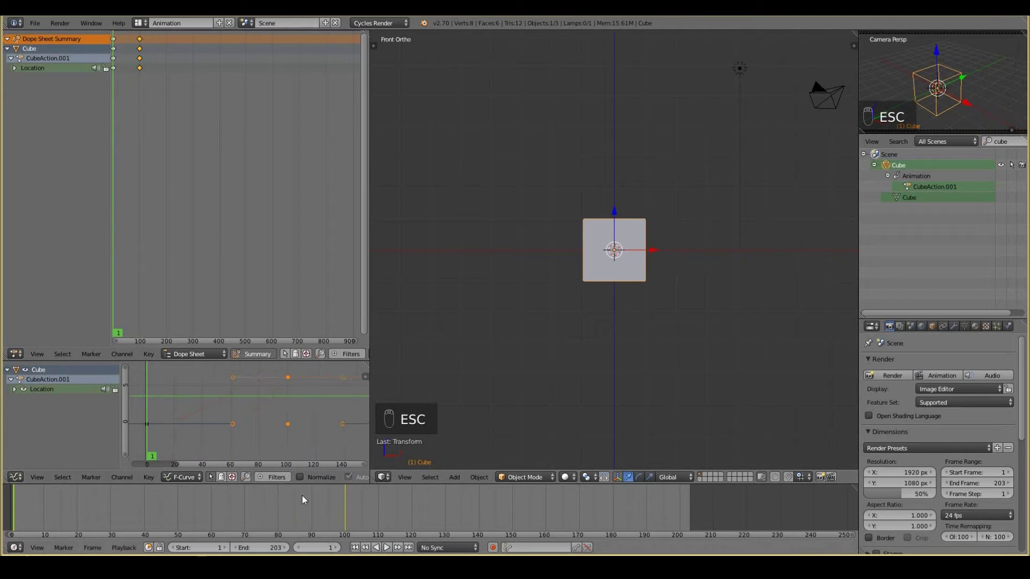
left_click(273, 506)
left_click_drag(289, 509, 252, 509)
key("alt+a")
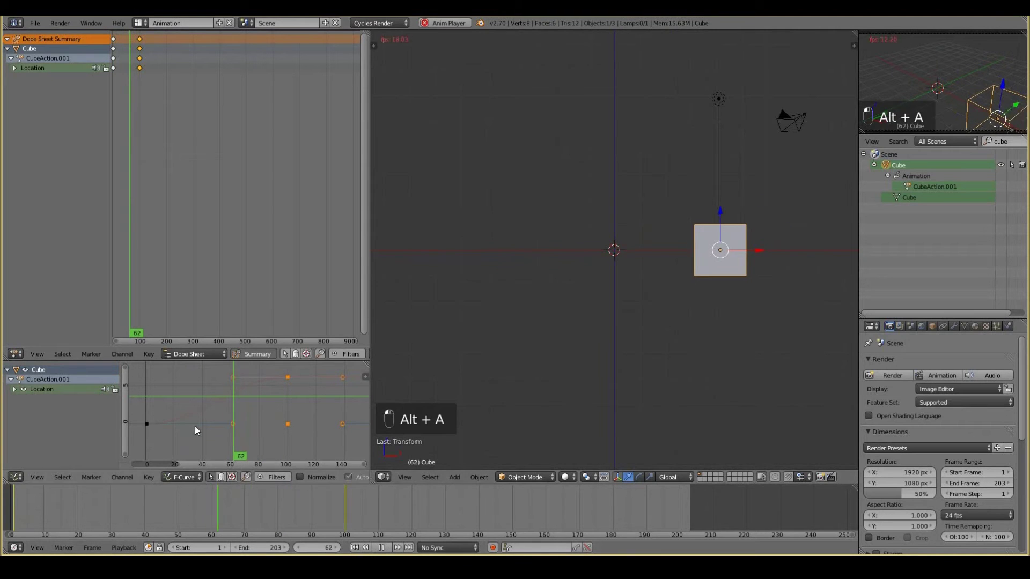
key("Escape")
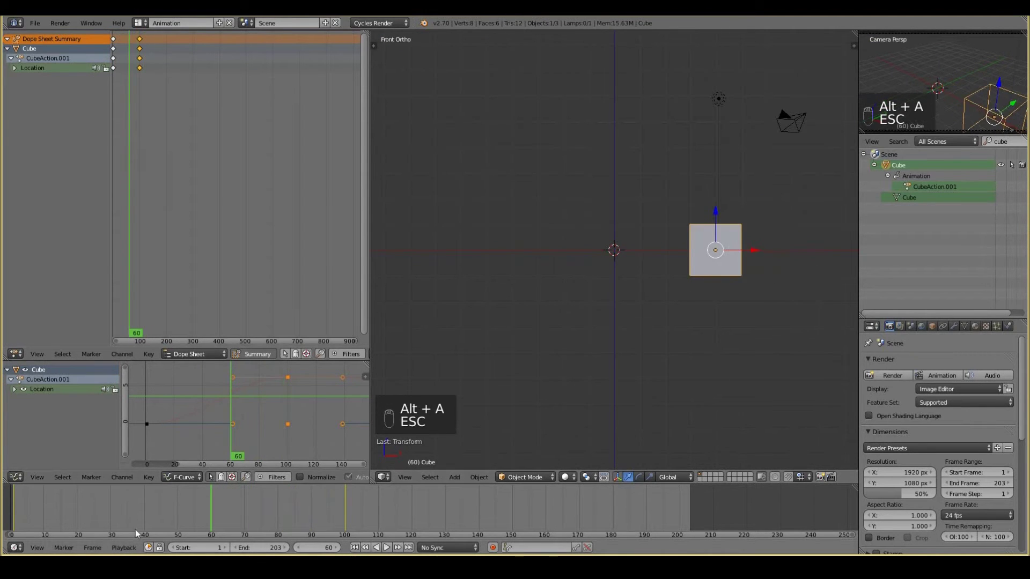
left_click_drag(135, 529, 134, 501)
key("alt+a")
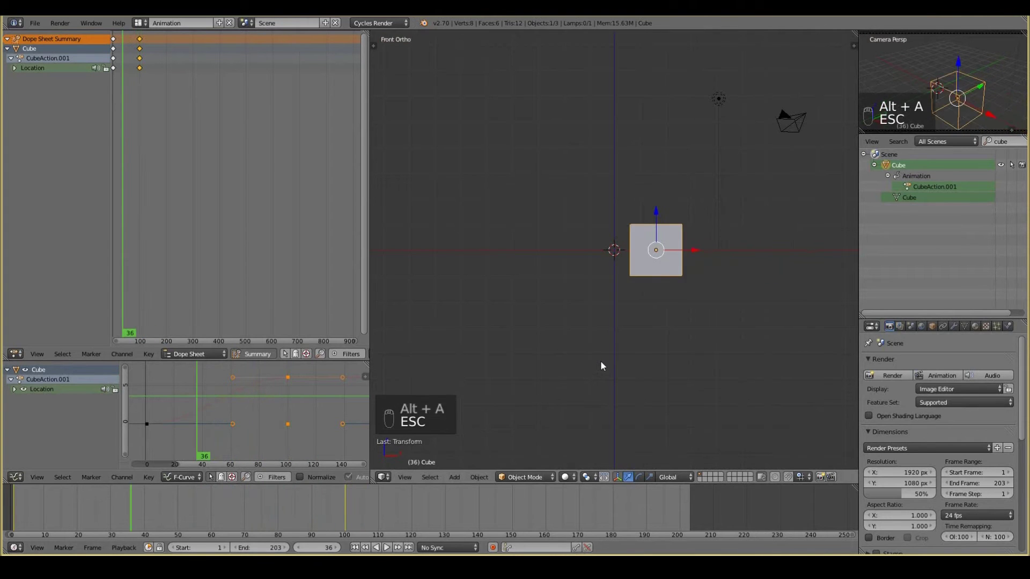
key("alt+a")
key("Escape")
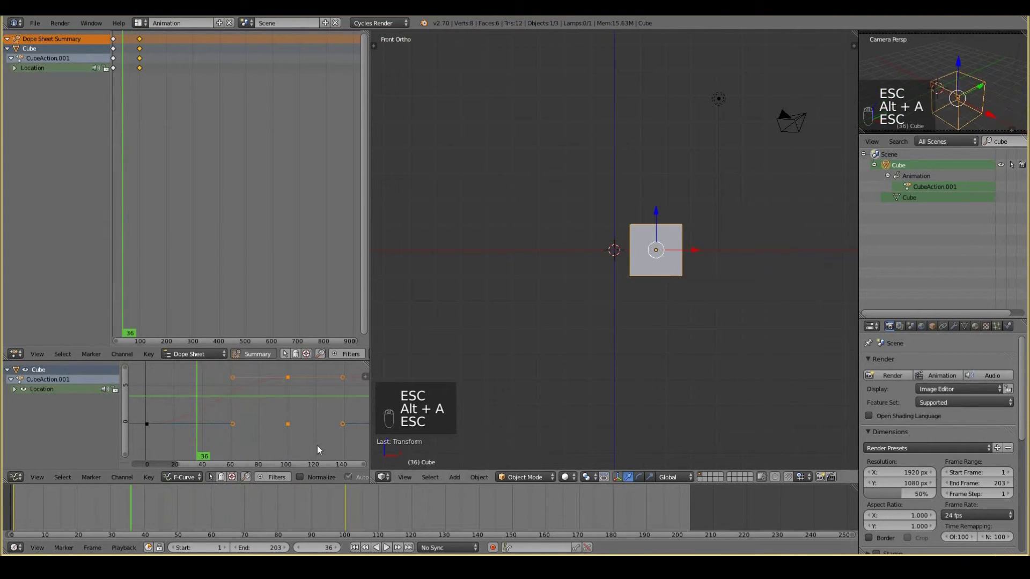
Select the end key's handle and test reshaping it, cancelling back to the smooth curve.
left_click(232, 377)
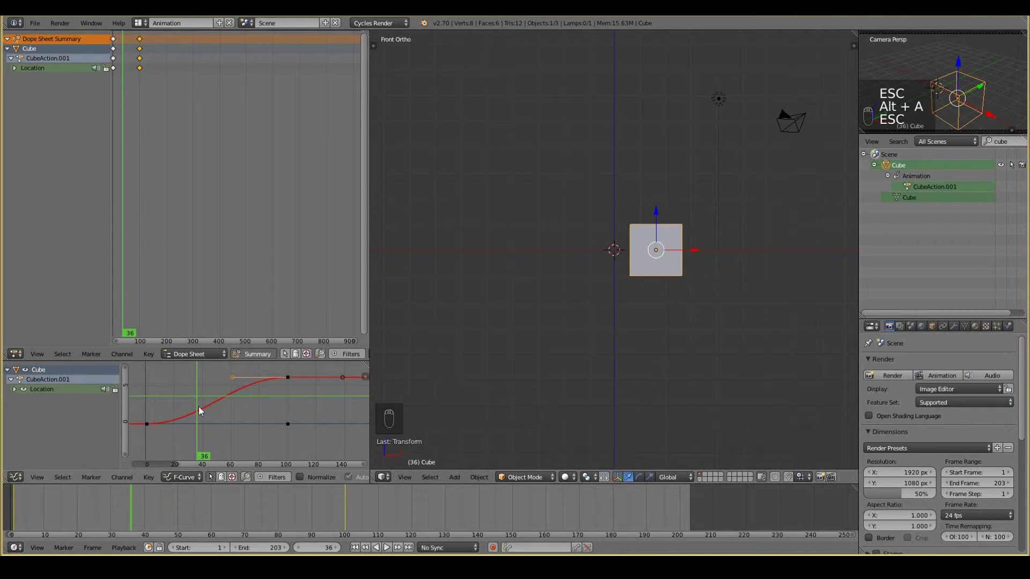
left_click(333, 509)
left_click_drag(334, 510, 260, 513)
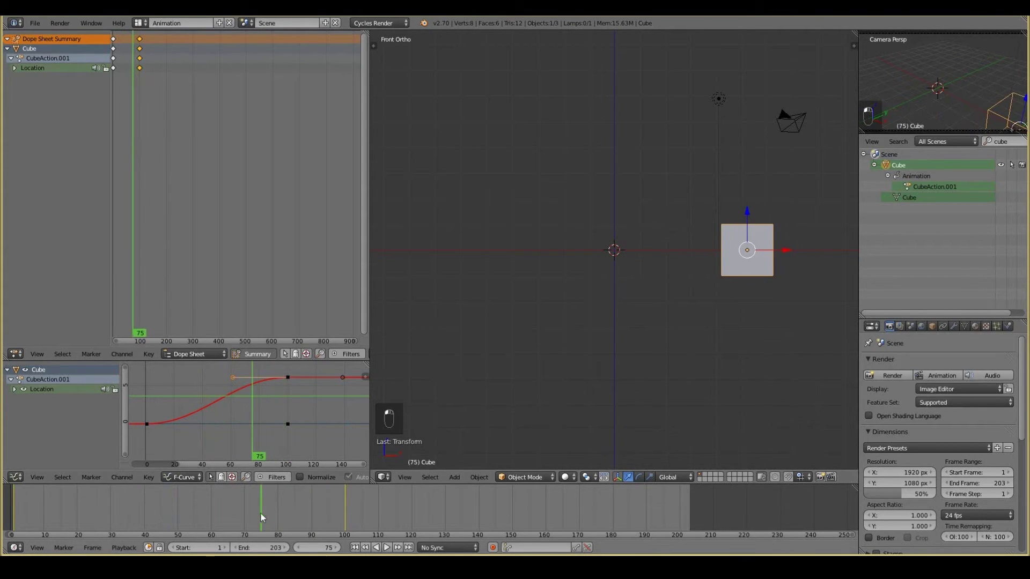
key("g")
left_click(236, 383)
key("g")
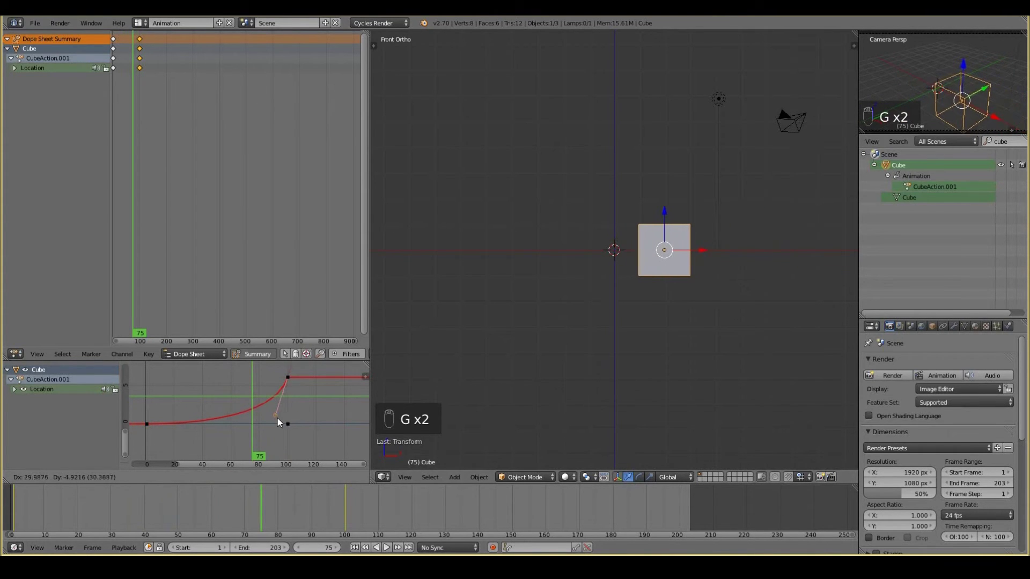
right_click(277, 418)
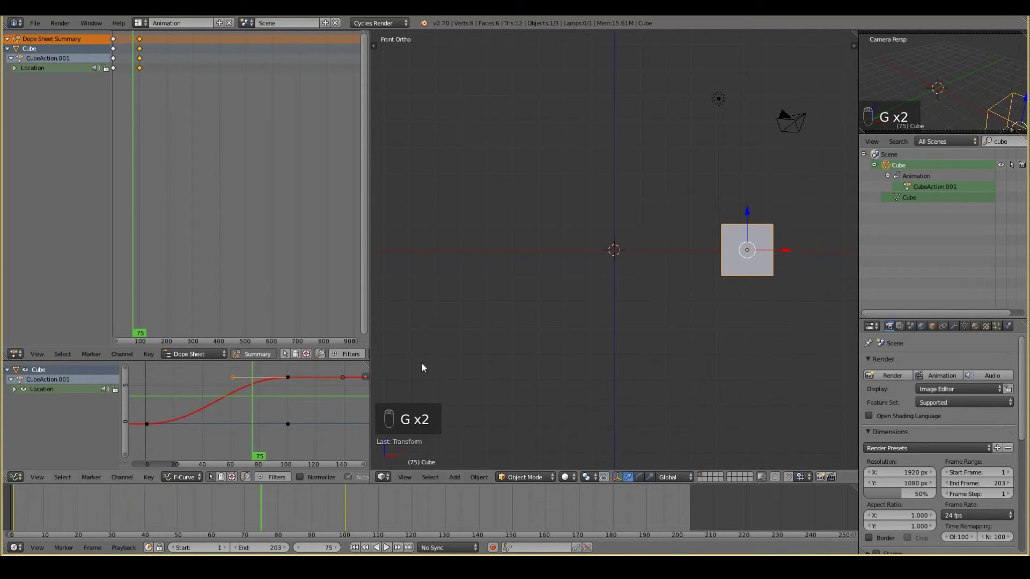
key("alt+a")
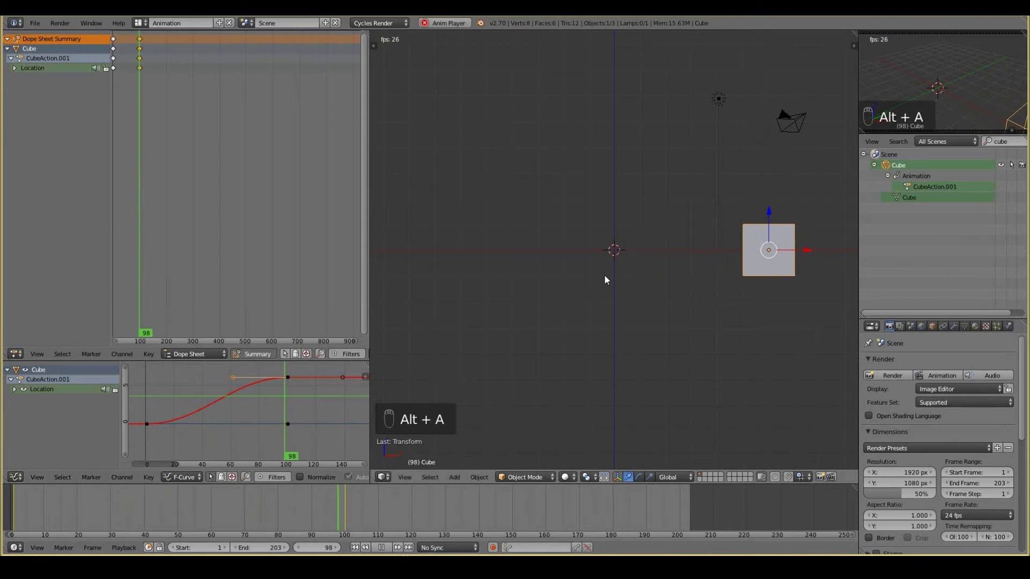
key("Escape")
Drag the left handle down so the cube accelerates into frame 100 and stops abruptly.
key("g")
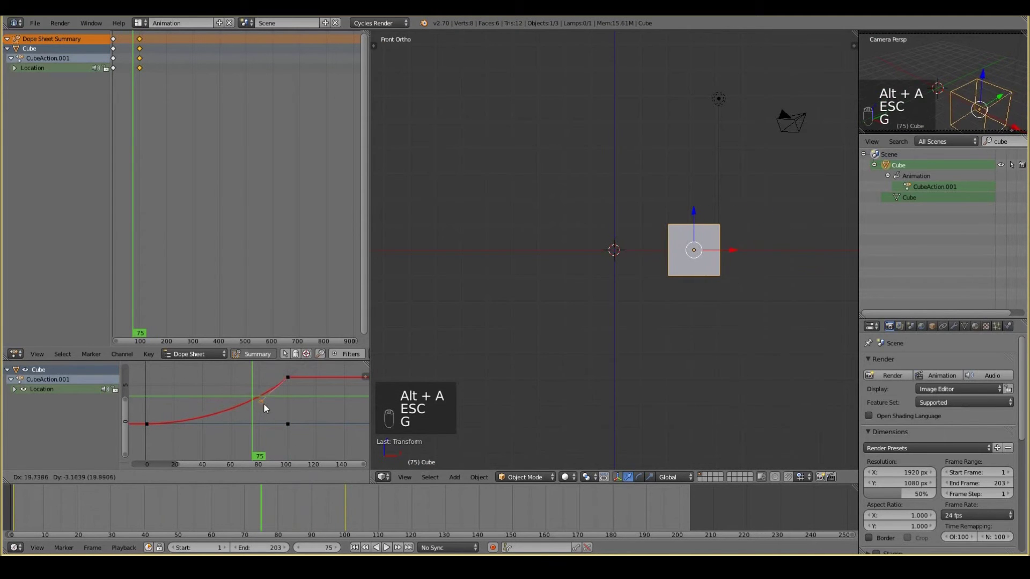
left_click(282, 410)
key("alt+a")
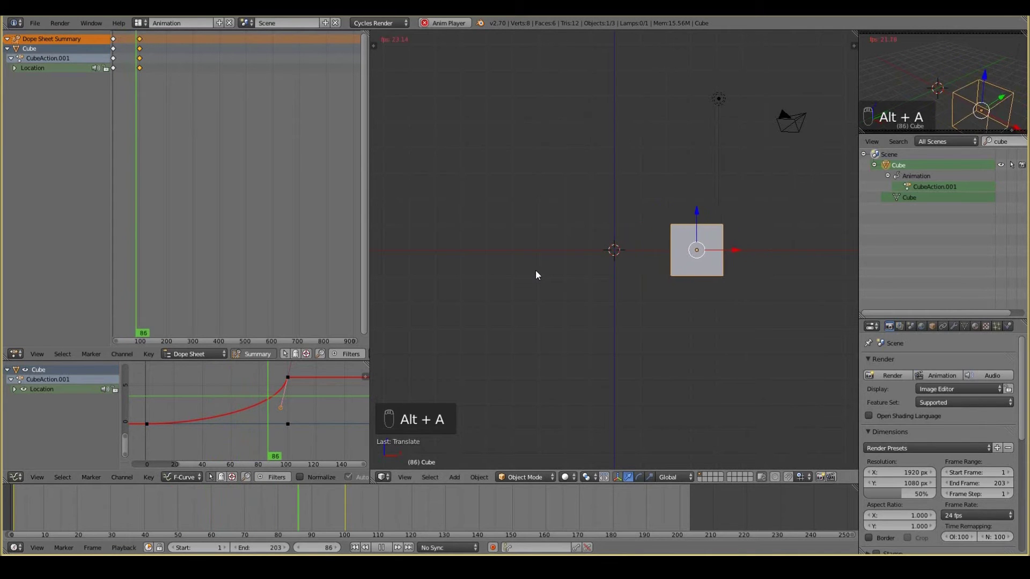
key("Escape")
key("alt+a")
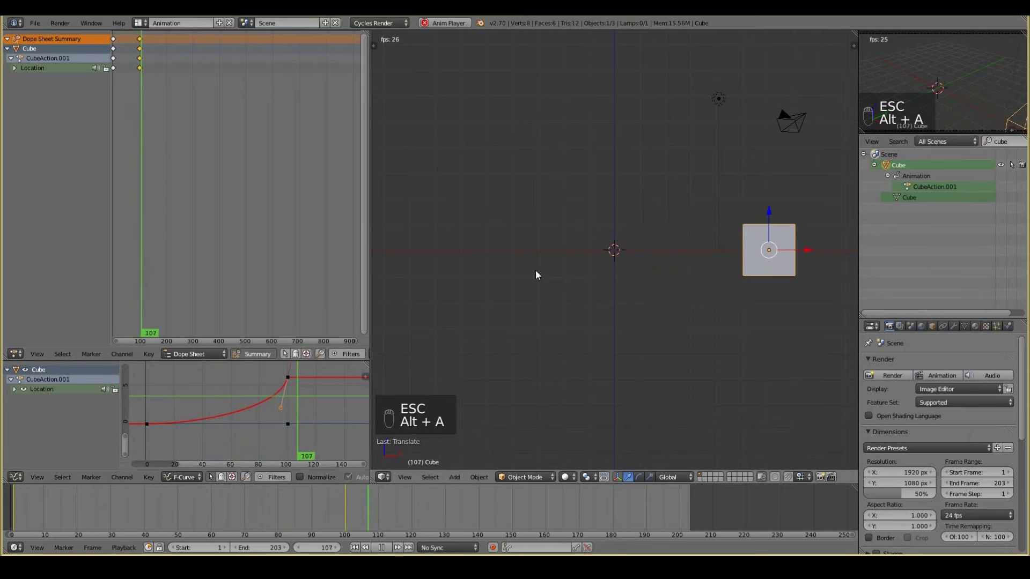
key("Escape")
key("g")
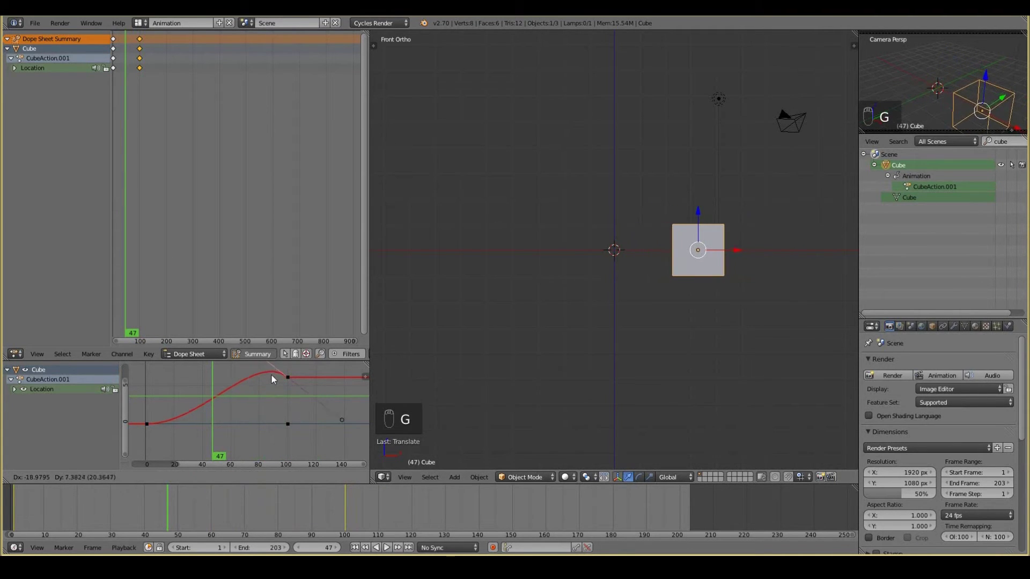
Set the handle so the cube overshoots near frame 80 and settles by frame 100, then preview.
left_click(266, 458)
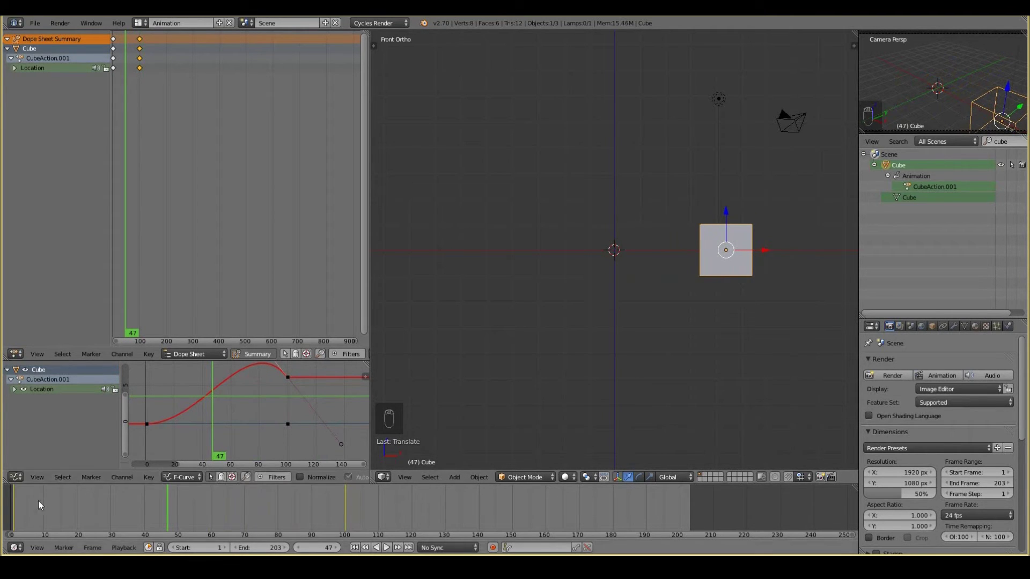
left_click(20, 507)
key("alt+a")
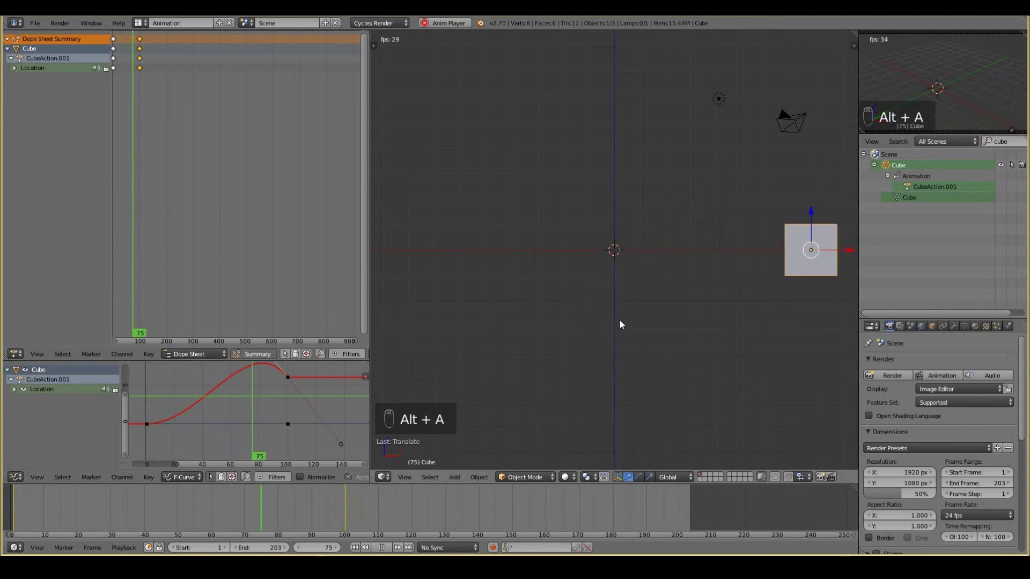
key("Escape")
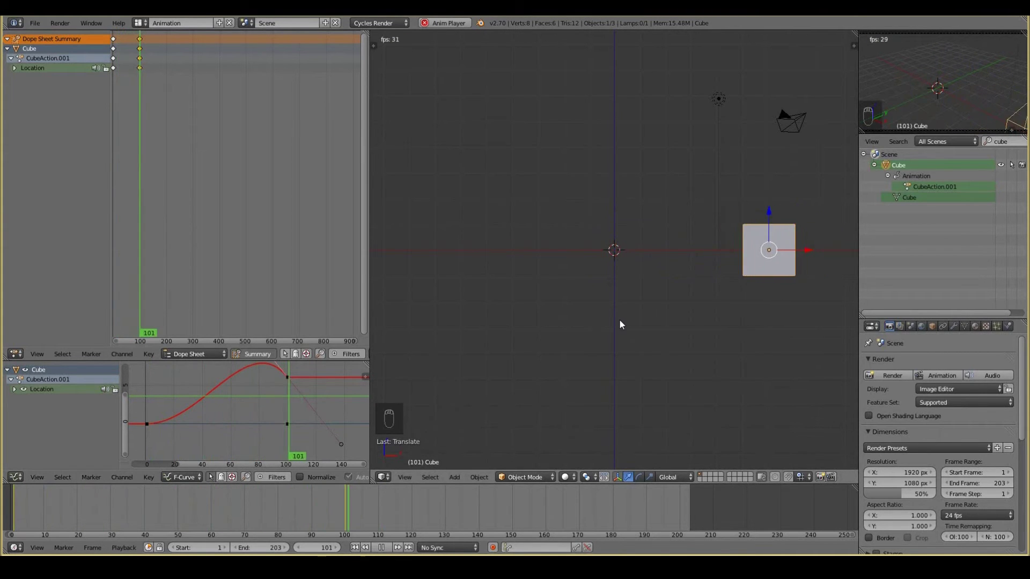
key("Escape")
key("alt+a")
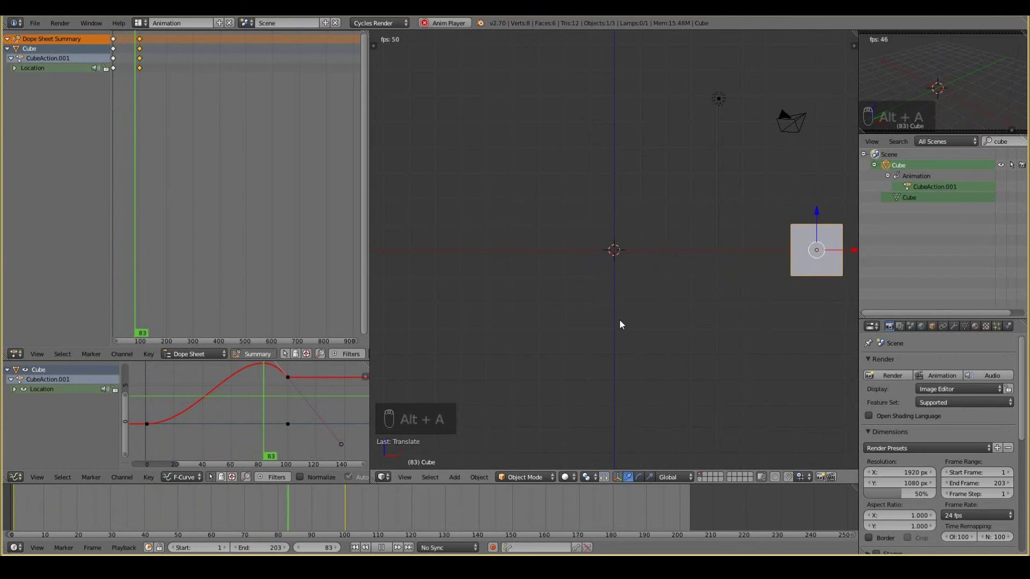
key("Escape")
key("alt+a")
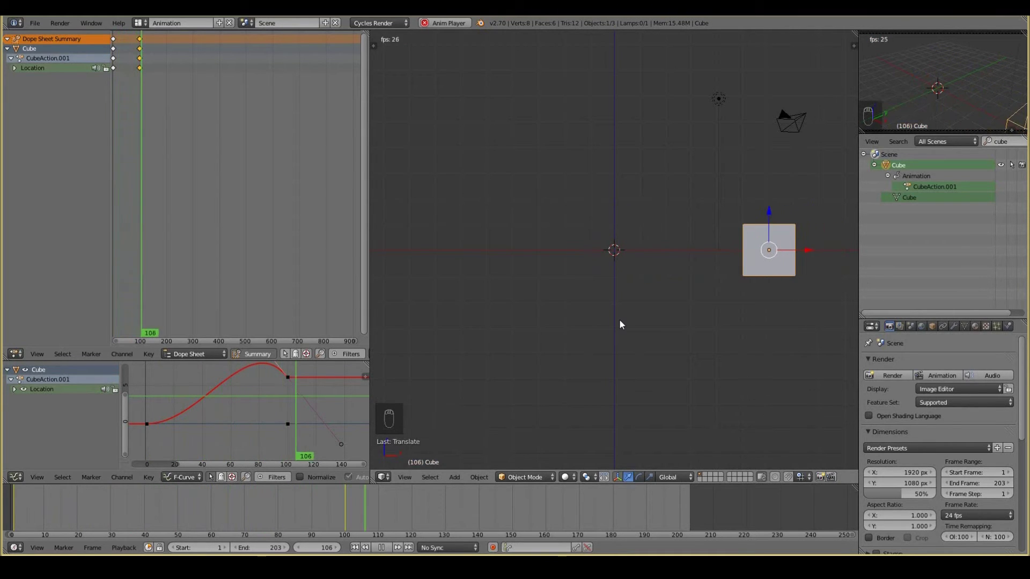
key("Escape")
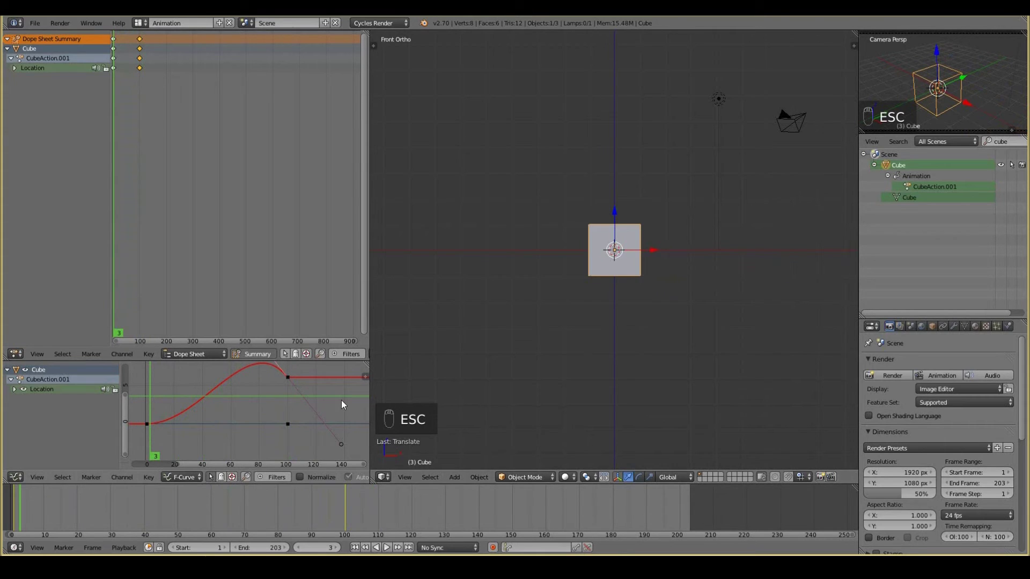
Rotate the curve handle to a new angle and select all the keyframes.
key("r")
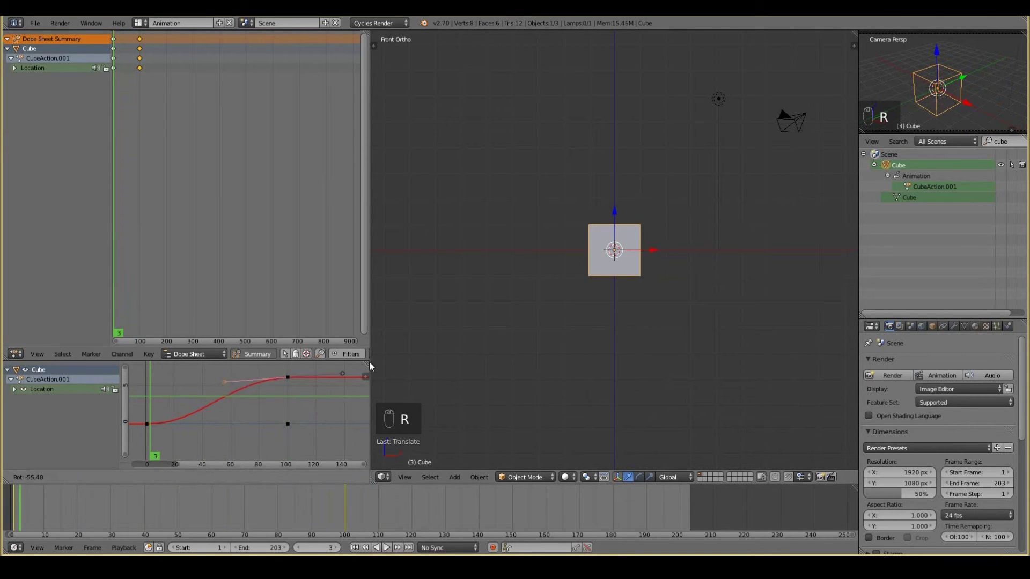
left_click(143, 449)
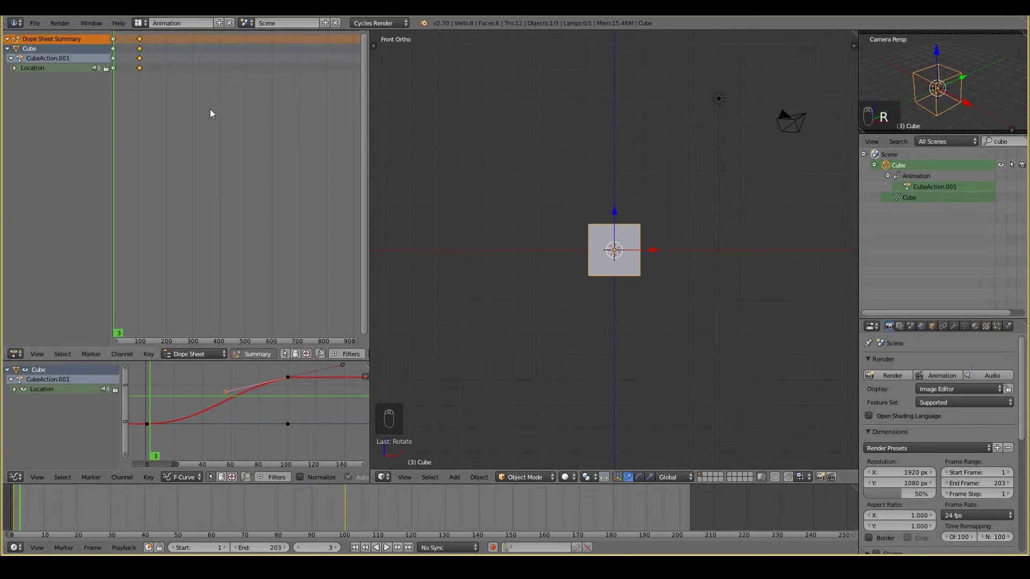
key("a")
key("a")
key("x")
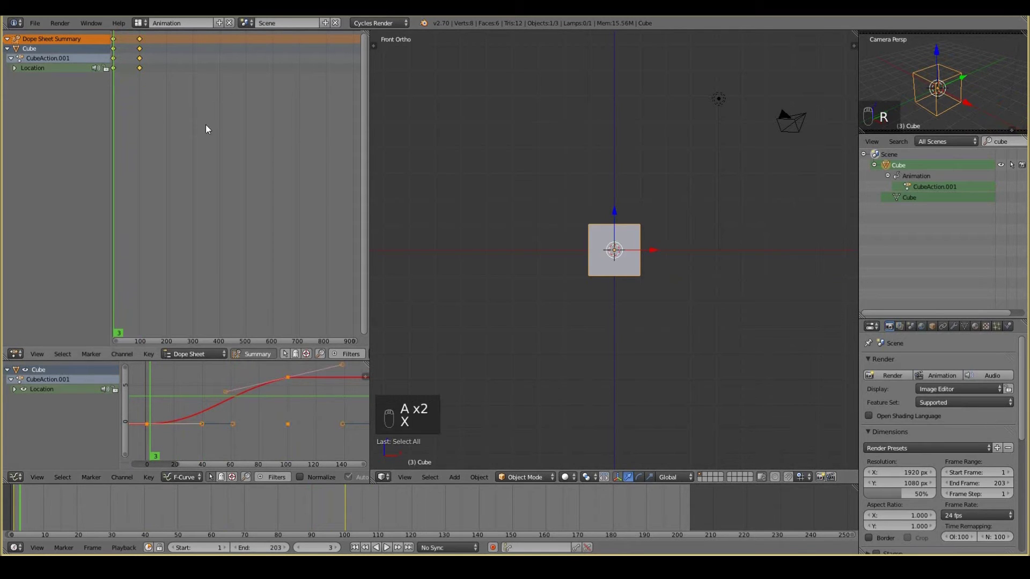
Delete all the cube's keyframes, toggle Auto Keying, and jump back to frame 1.
key("x")
left_click(195, 126)
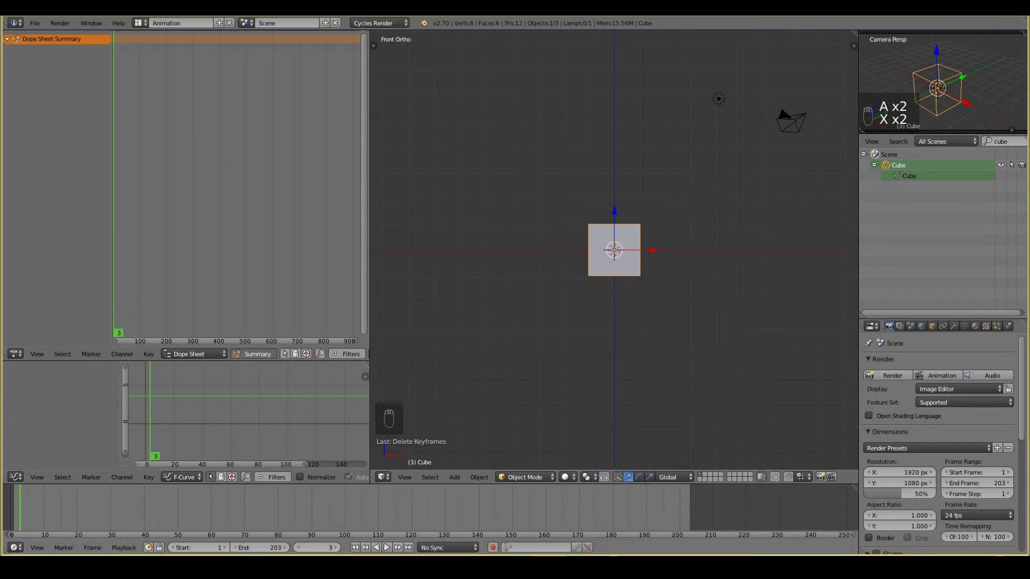
left_click(495, 547)
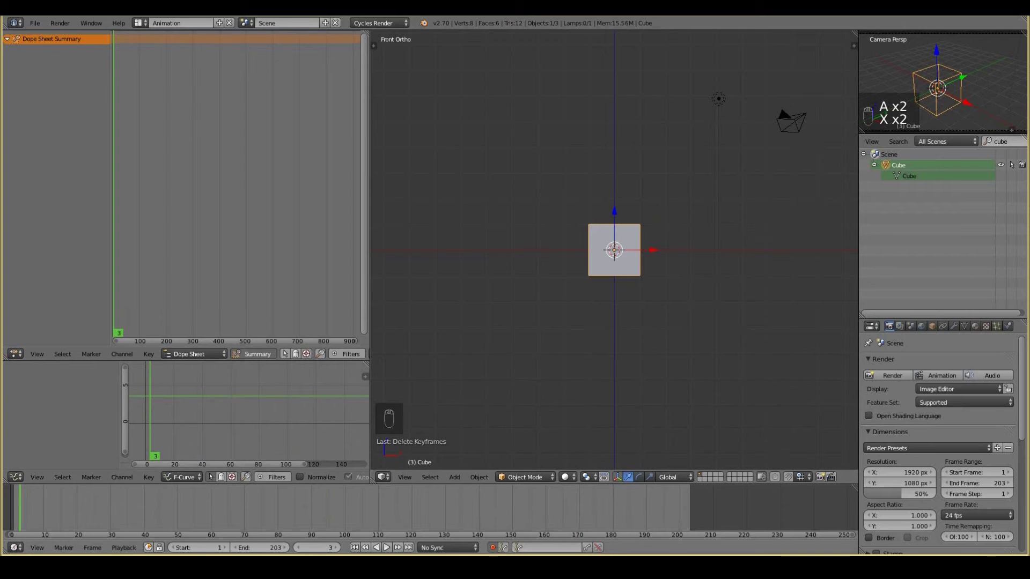
left_click(355, 547)
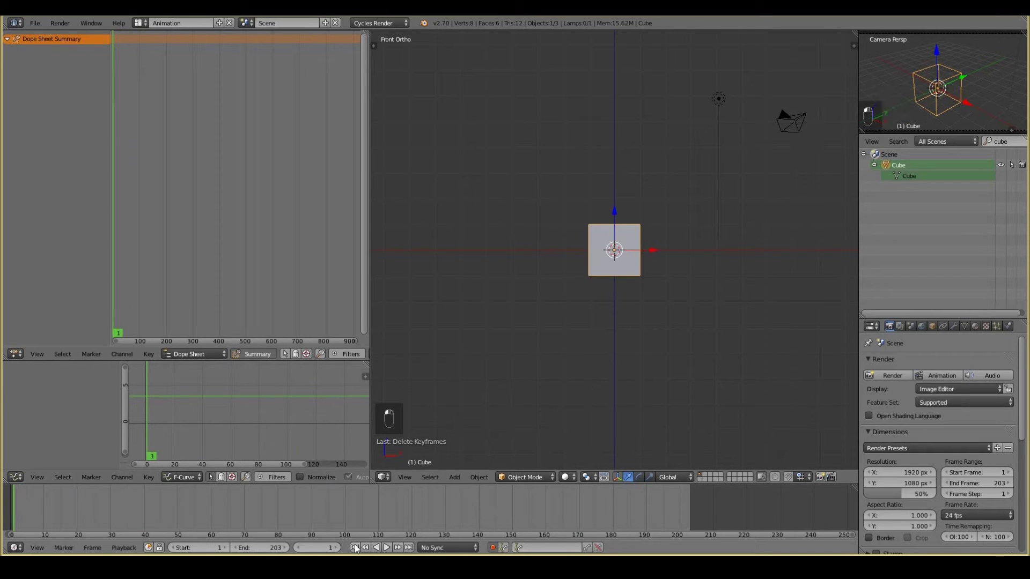
Turn on Auto Keying and move the cube up-left at frame 1.
left_click(492, 547)
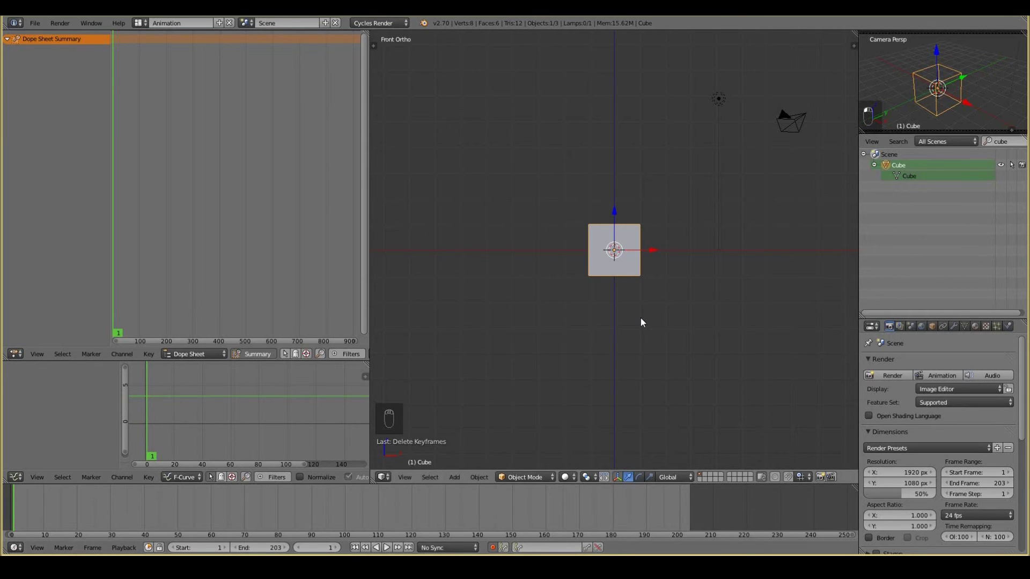
key("g")
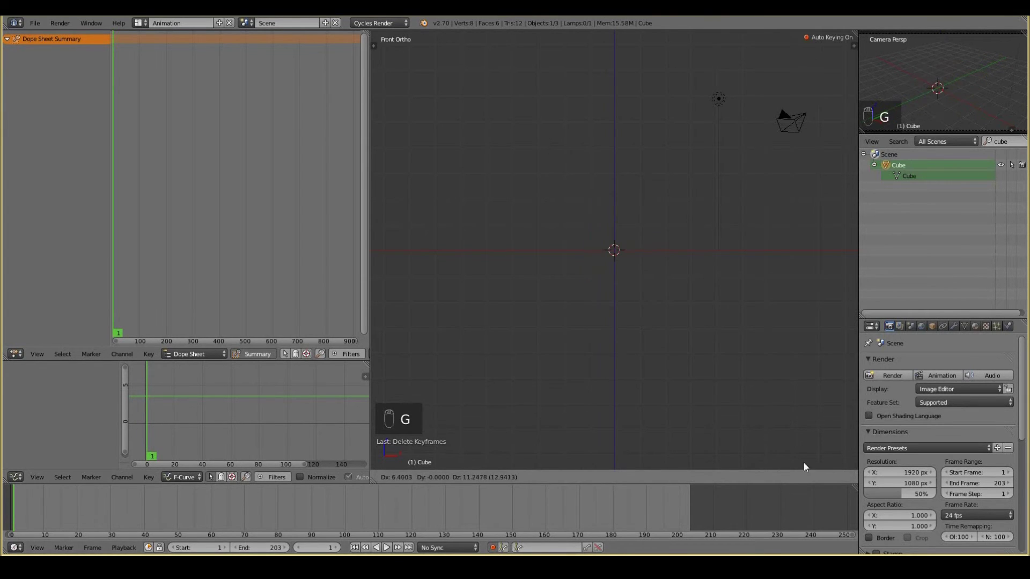
right_click(622, 310)
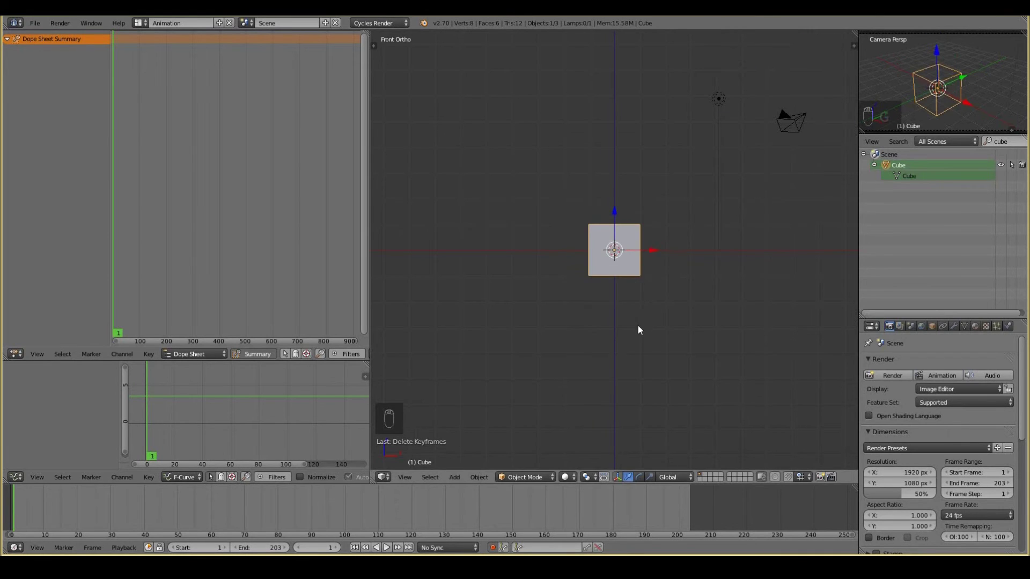
key("g")
At frame 100, move the cube down-right, rotate it, scale it up, and stretch it along X.
key("g")
left_click(536, 257)
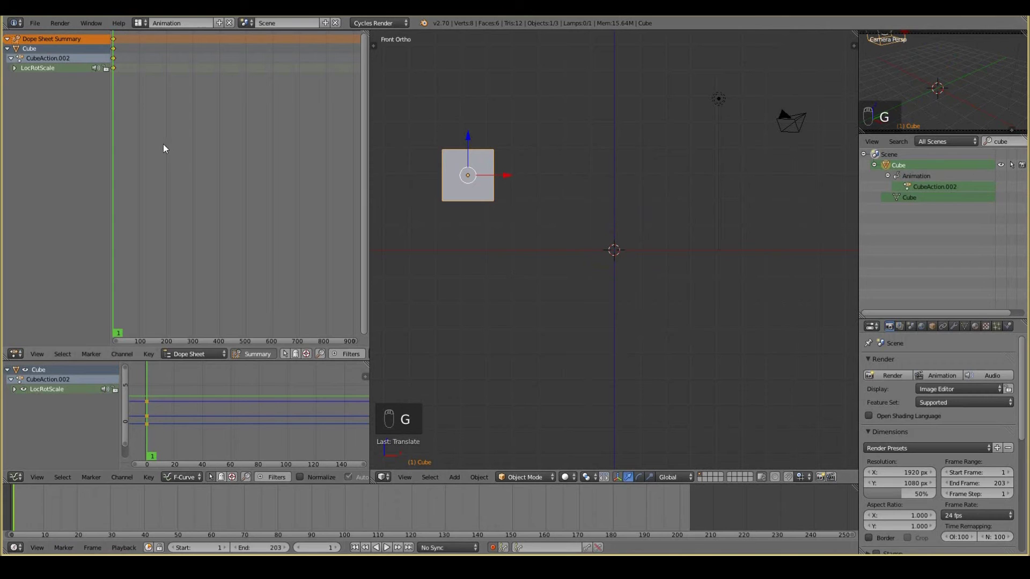
left_click(344, 514)
key("g")
left_click(668, 352)
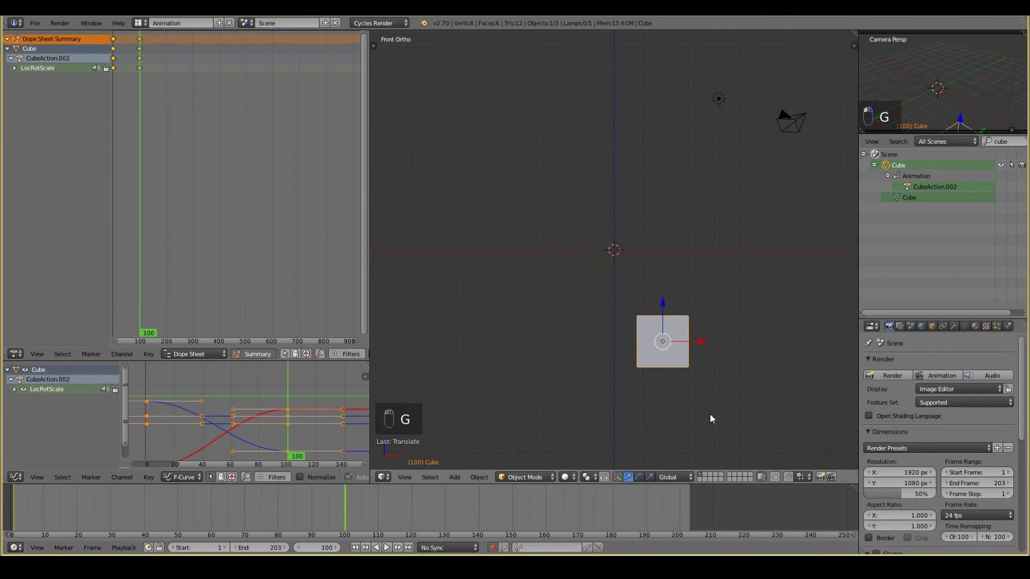
key("r")
left_click(750, 318)
key("s")
left_click(797, 416)
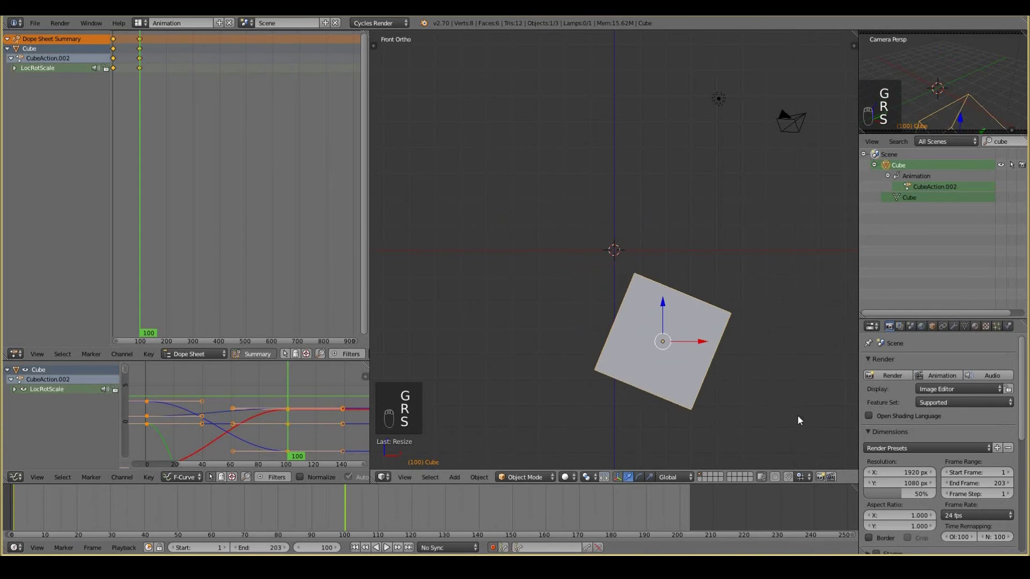
key("s")
key("x")
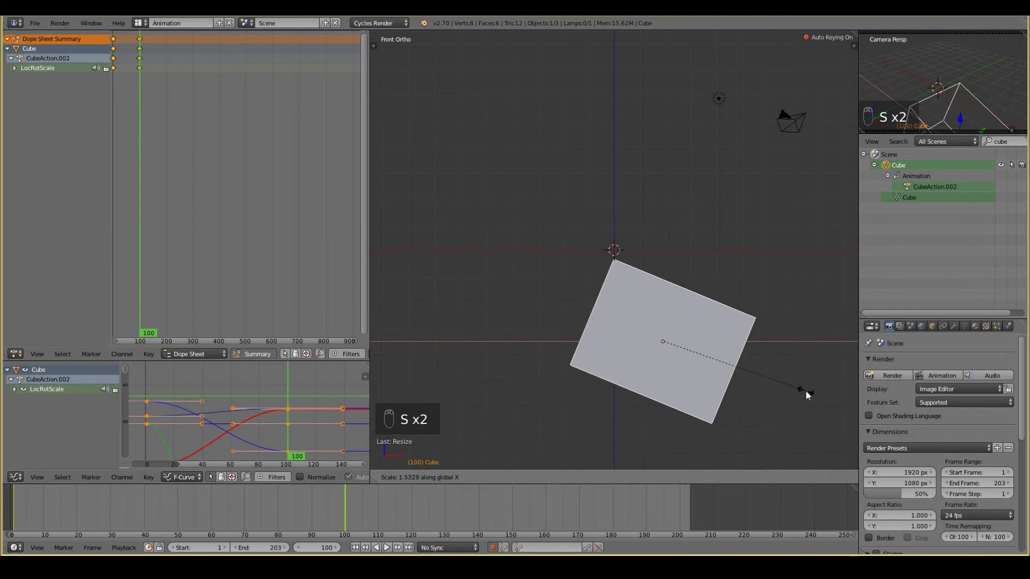
left_click(831, 391)
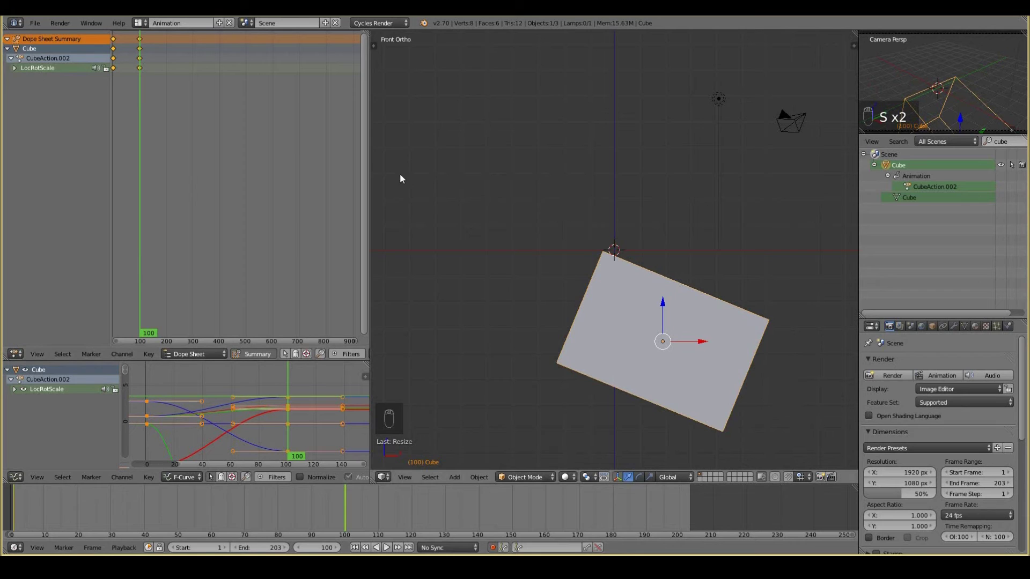
key("i")
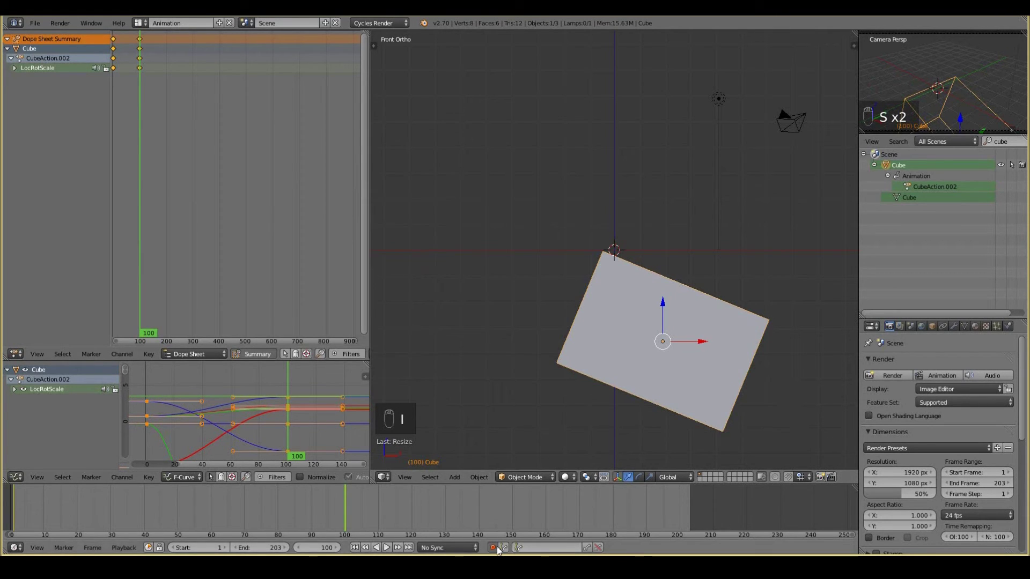
Expand the LocRotScale group and show the X/Y Location and Y/Z Scale curves.
left_click(14, 68)
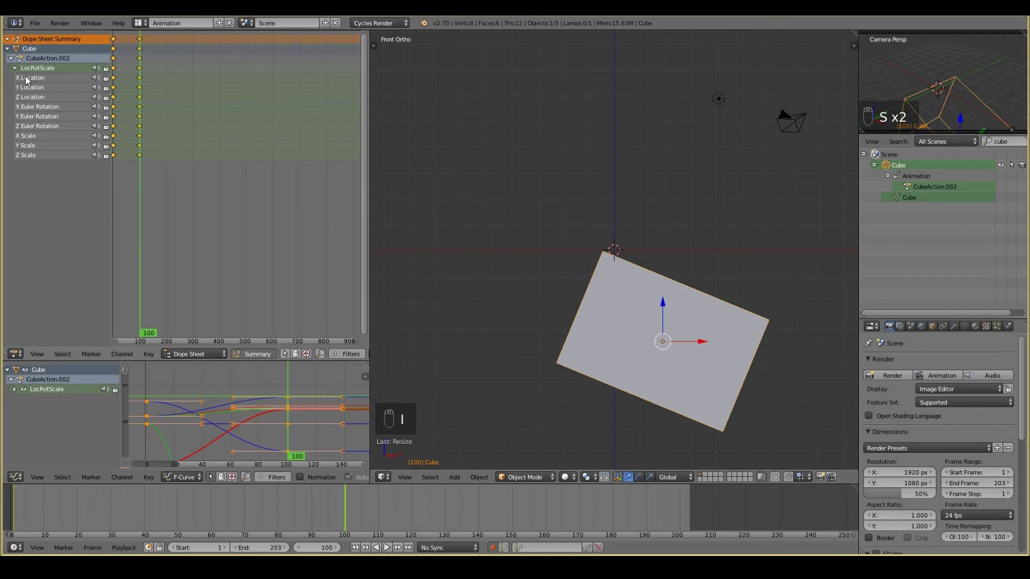
left_click(26, 77)
left_click(27, 88)
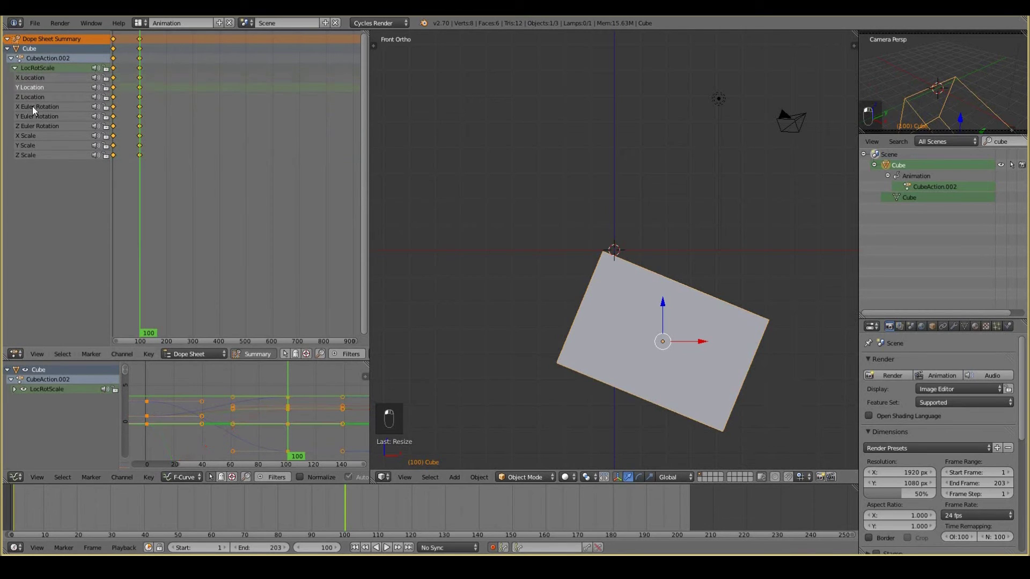
left_click(26, 155)
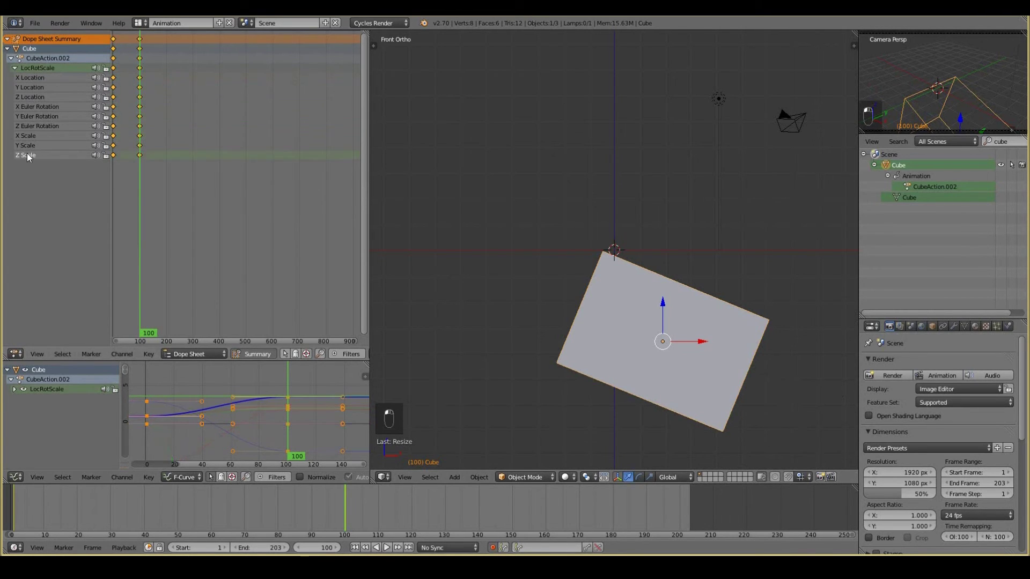
left_click(21, 145)
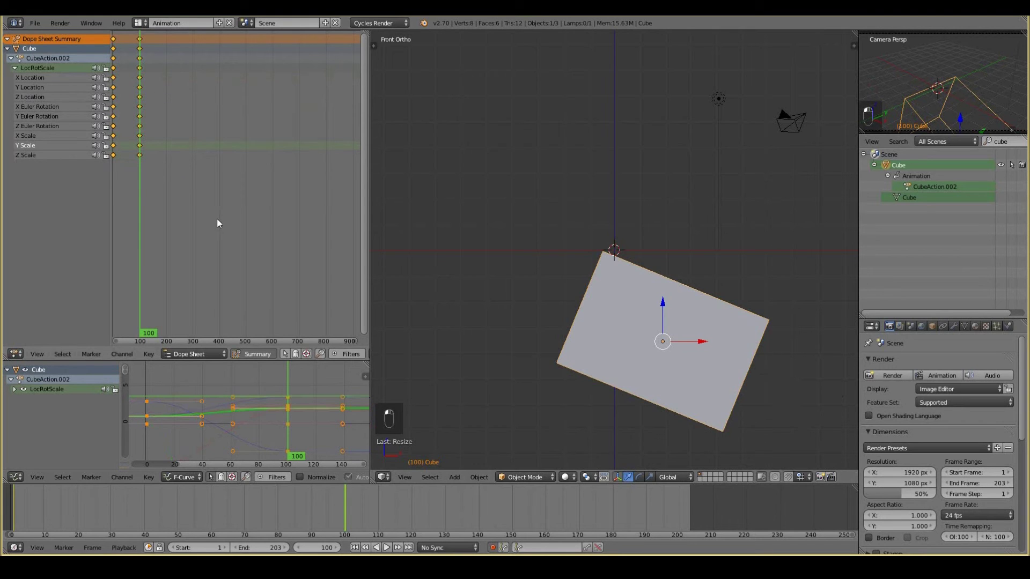
Play the animation from frame 1 three times, stopping back at frame 1 each time.
left_click(355, 547)
key("alt+a")
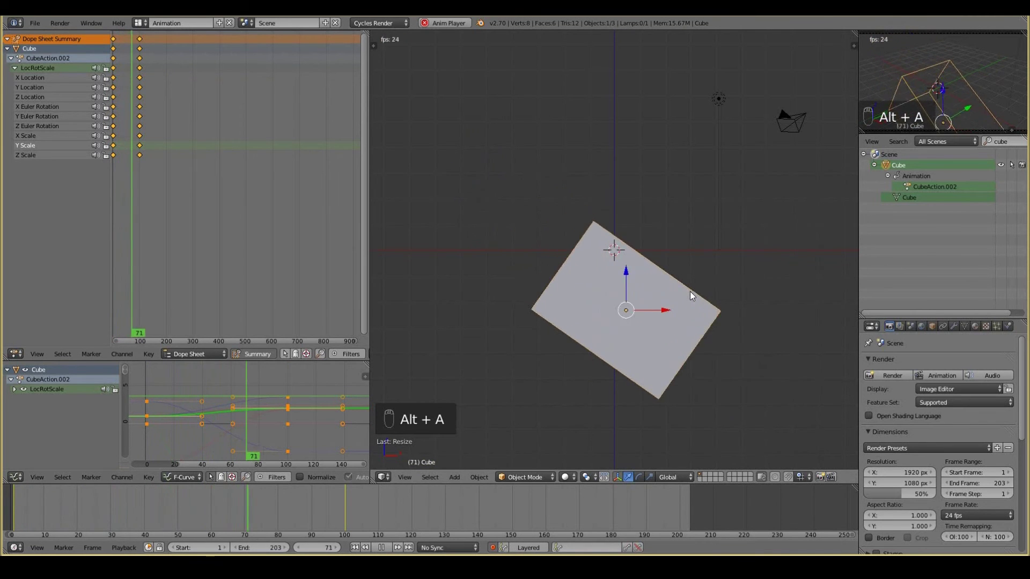
key("Escape")
key("alt+a")
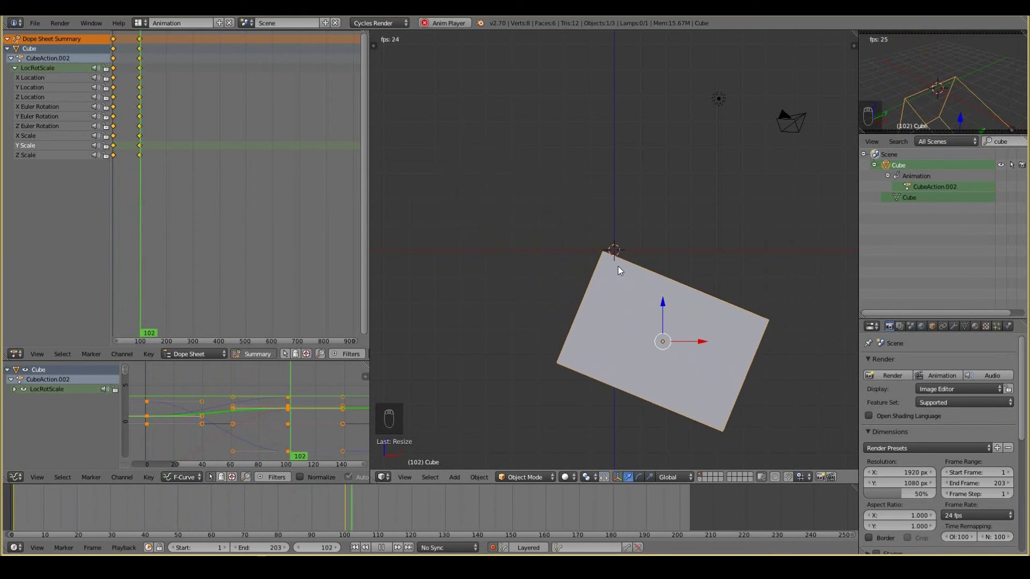
key("Escape")
key("alt+a")
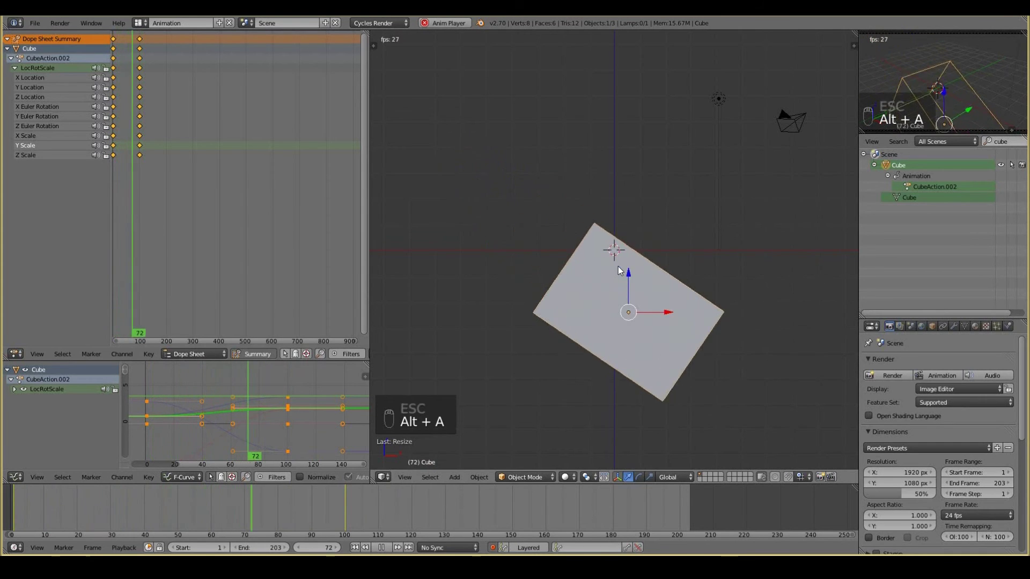
key("Escape")
middle_click_drag(250, 415, 247, 390)
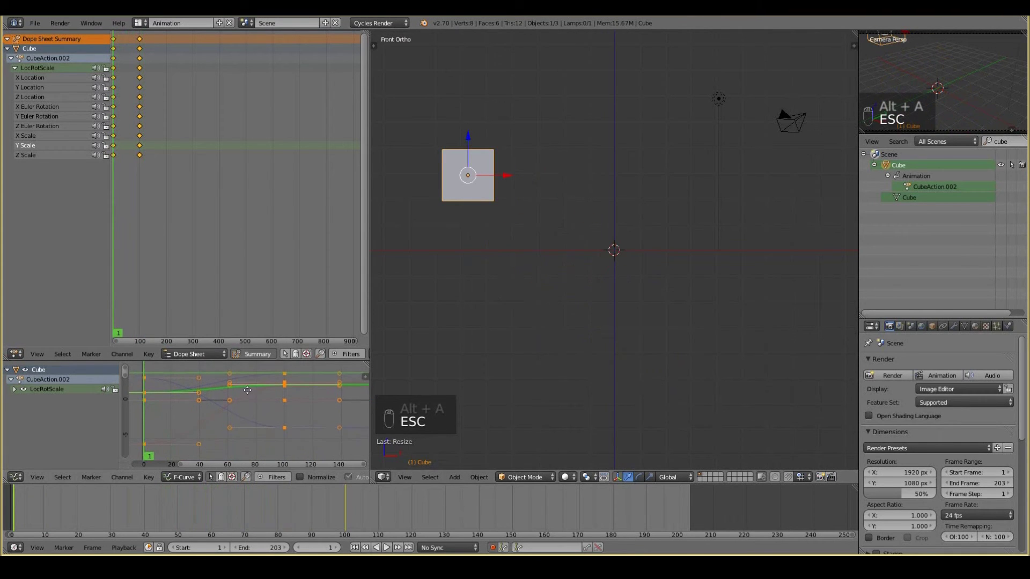
left_click(288, 400)
left_click(286, 375)
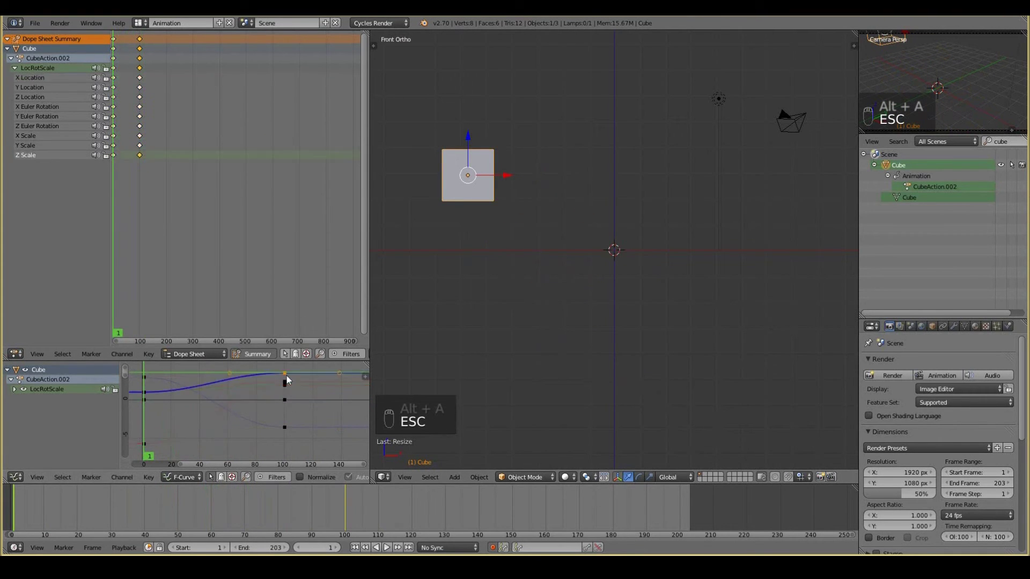
left_click(284, 427)
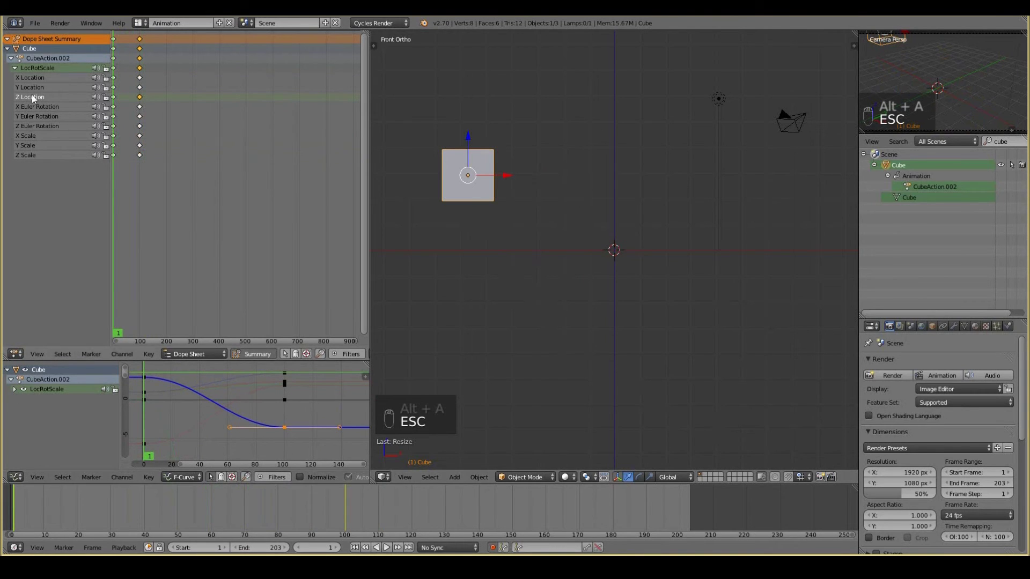
left_click(271, 407)
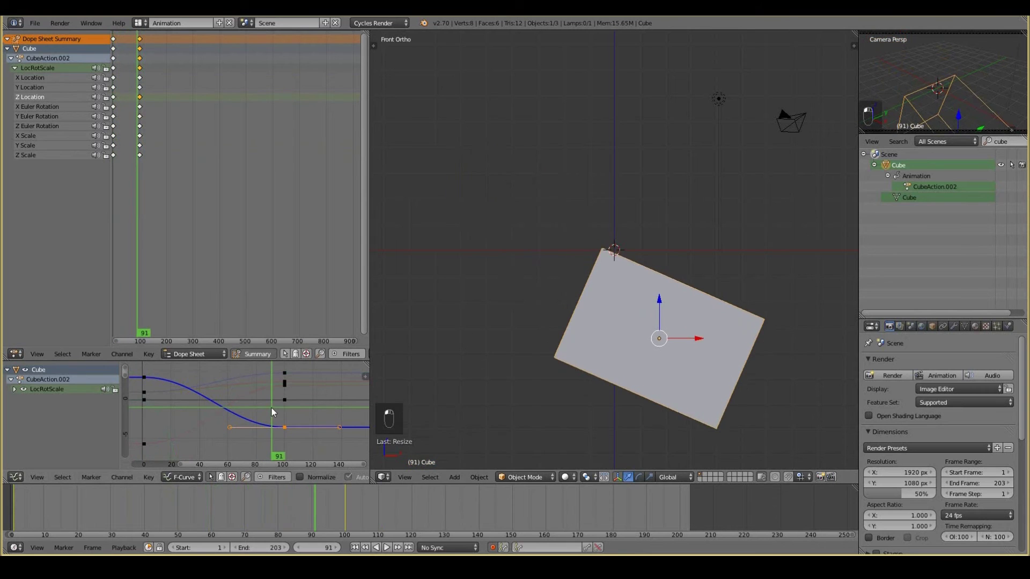
key("g")
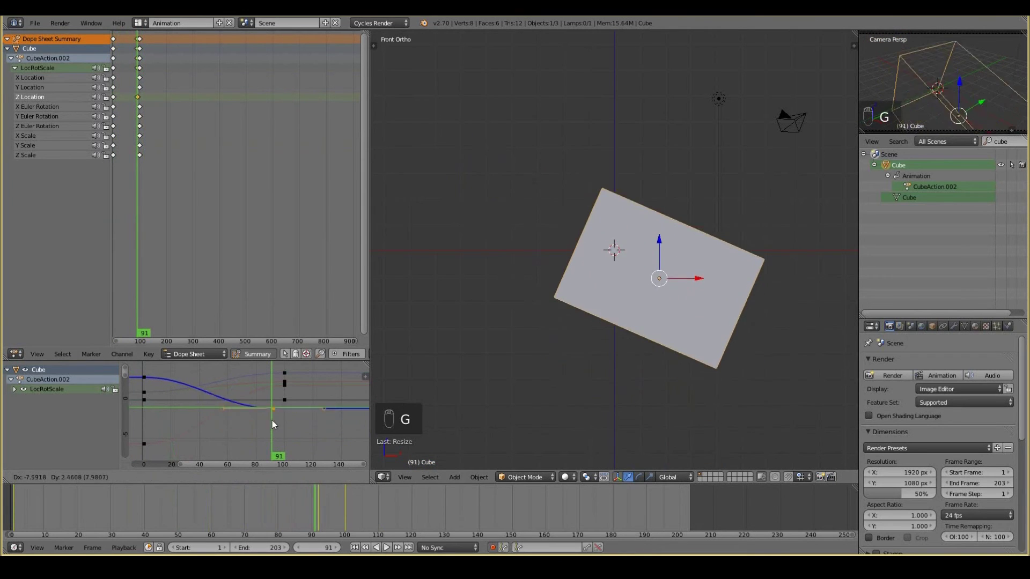
left_click(270, 416)
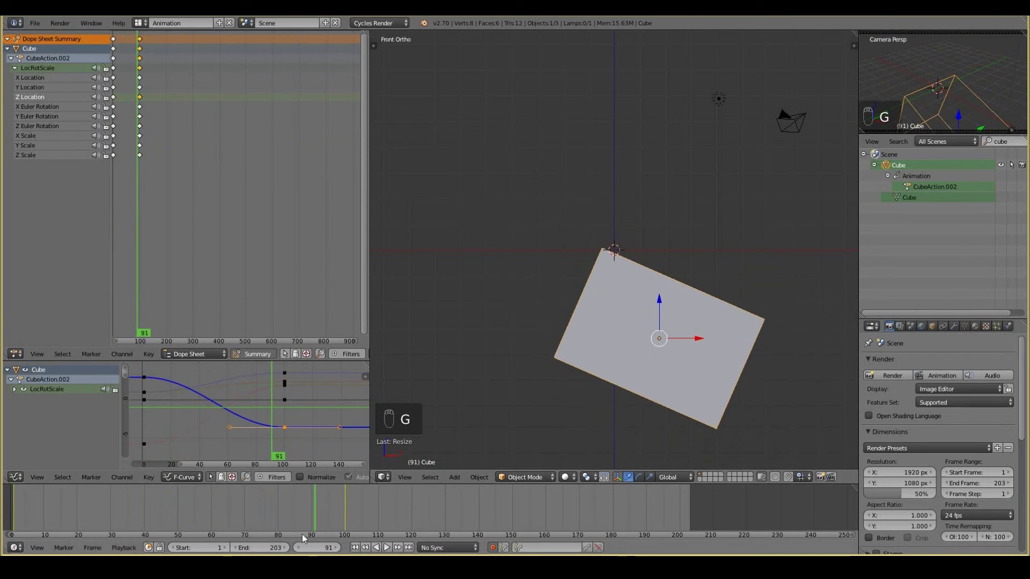
left_click_drag(301, 534, 174, 513)
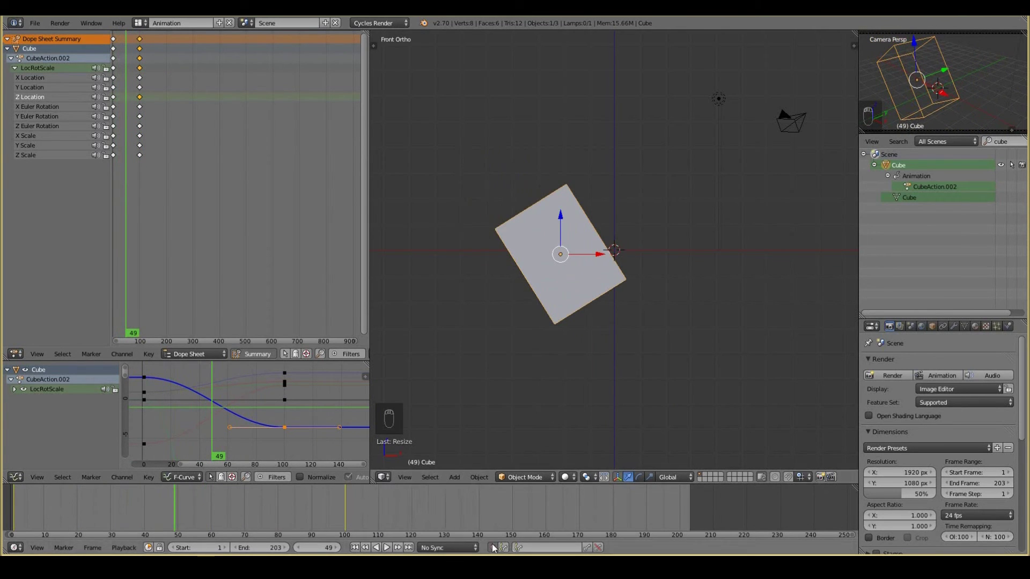
Go to frame 100 and try several cube moves, cancelling each one.
left_click_drag(252, 512, 343, 510)
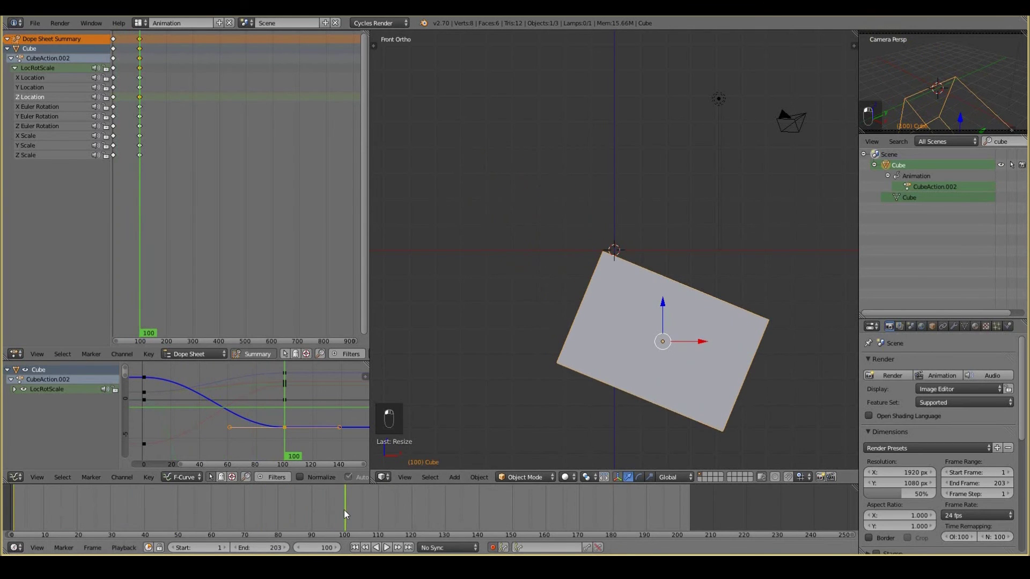
key("g")
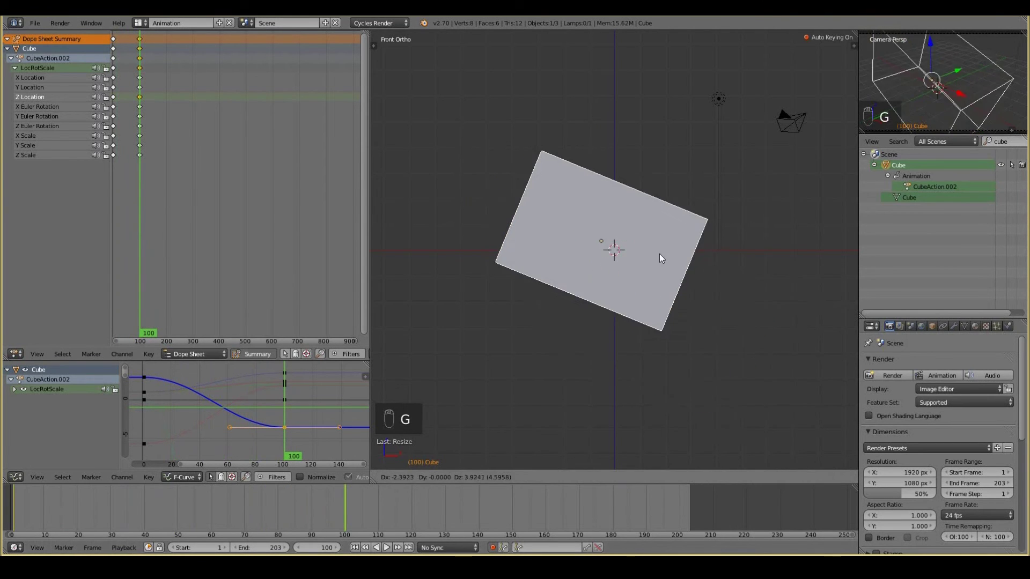
key("g")
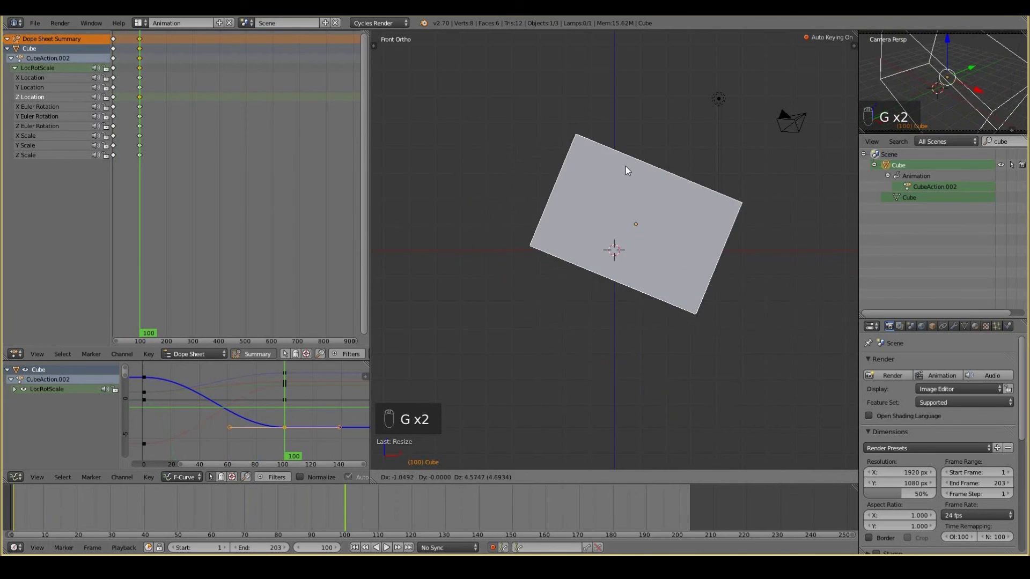
right_click(626, 167)
key("g")
right_click(740, 141)
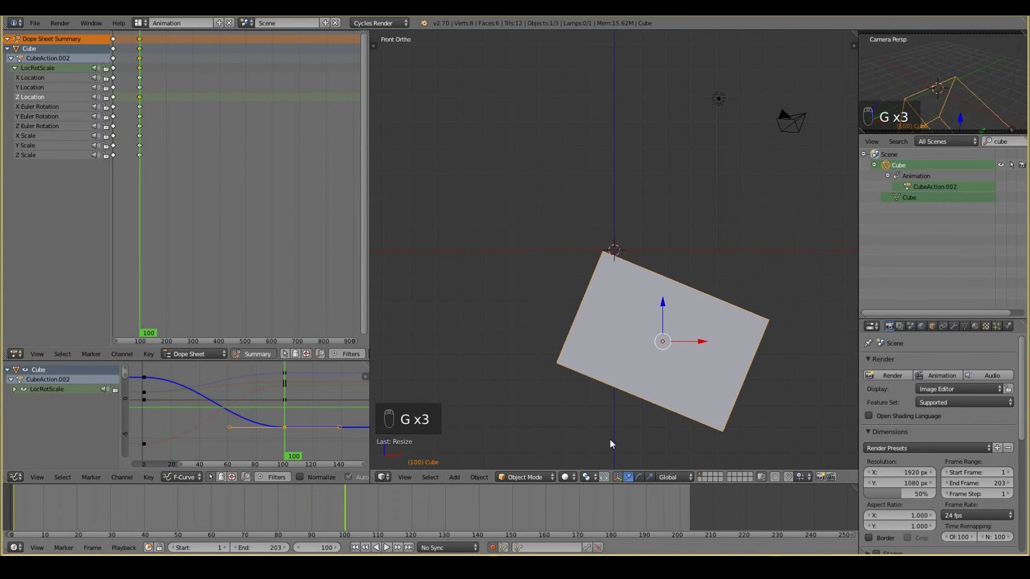
key("g")
right_click(622, 322)
key("g")
right_click(591, 278)
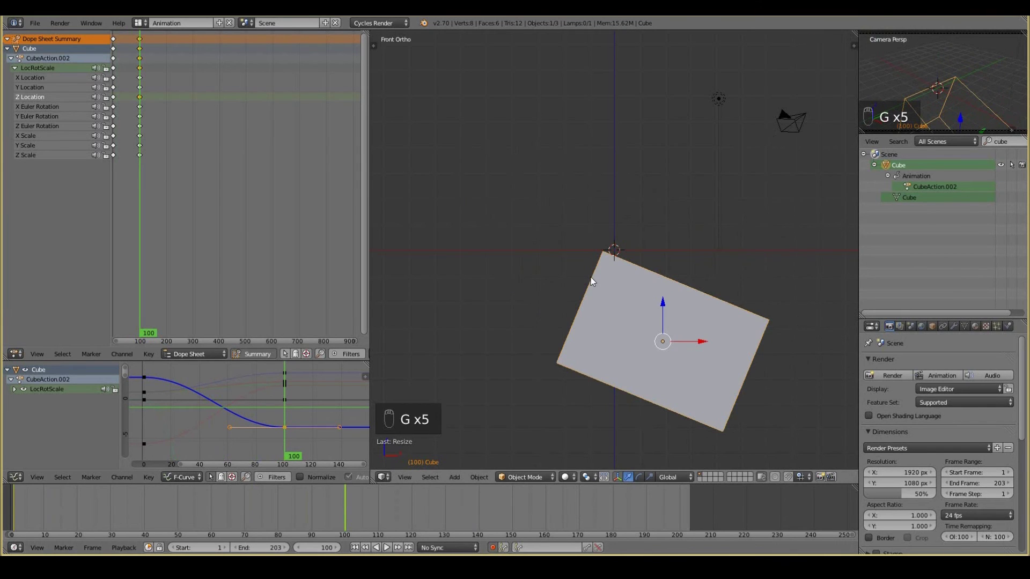
Delete all keyframes in the Dope Sheet, then move the cube up and left.
key("a")
key("a")
key("x")
left_click(185, 156)
key("g")
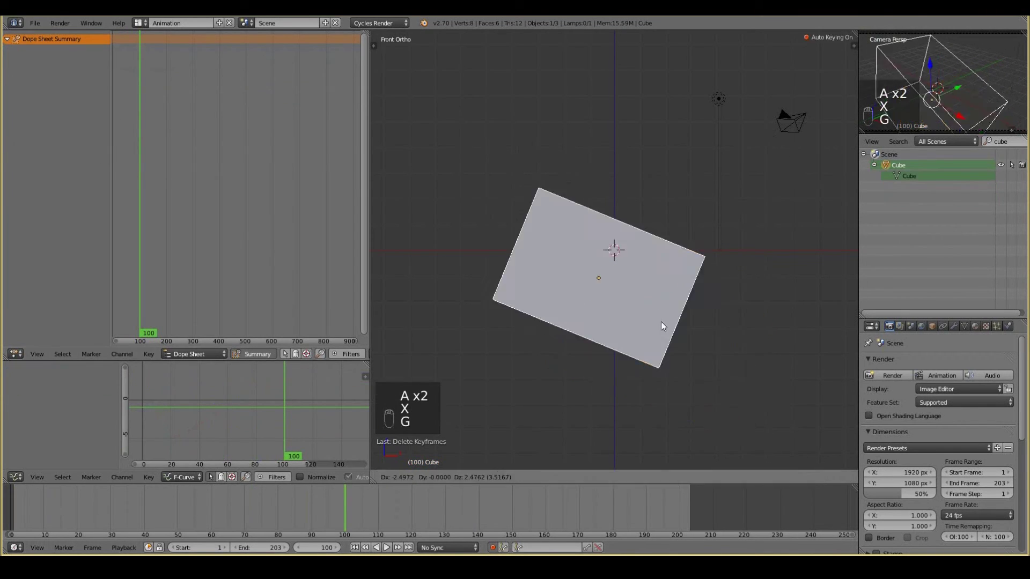
right_click(638, 271)
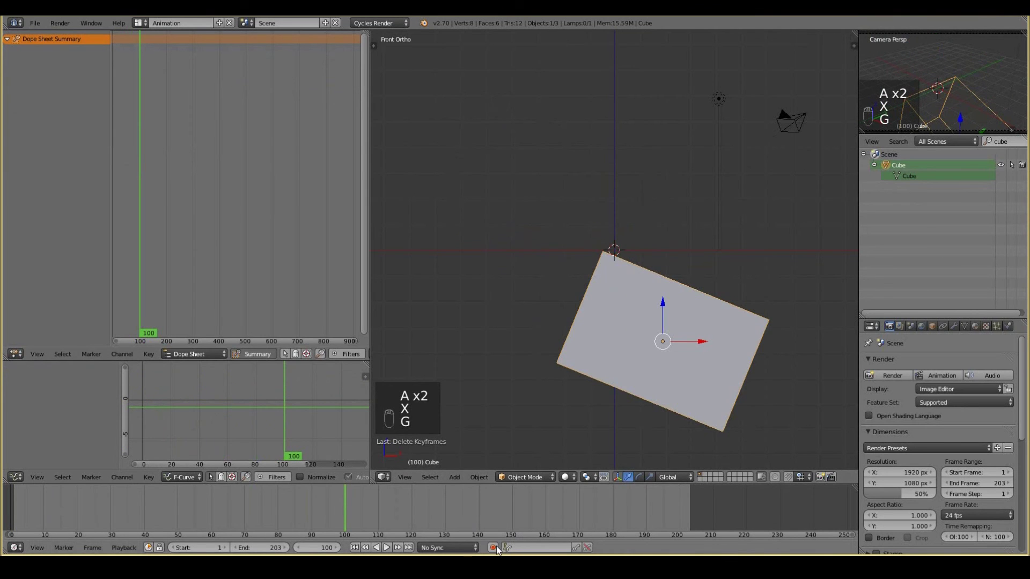
key("g")
left_click(593, 159)
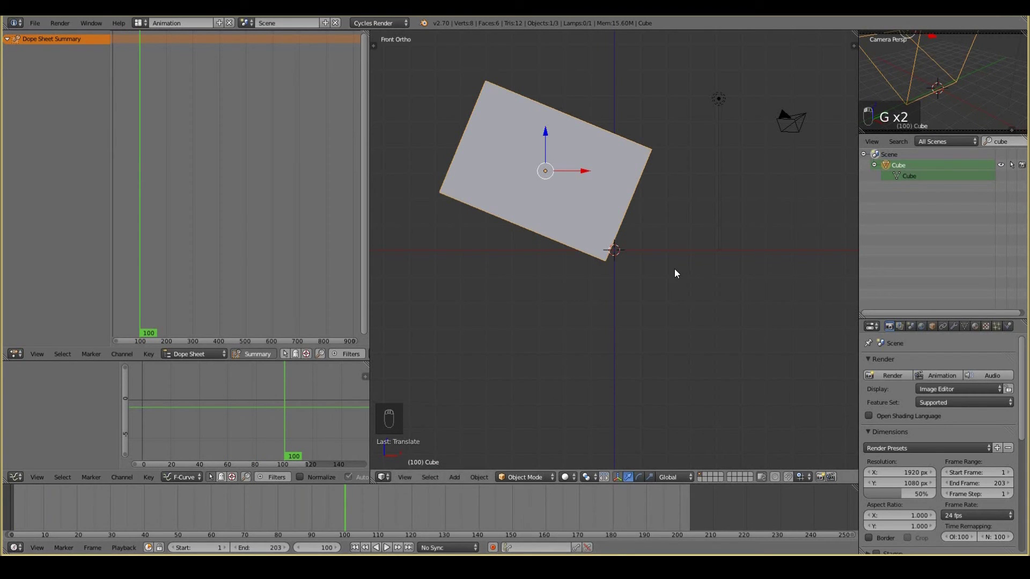
Choose Location as the keying set, key the cube's location, and inspect the Location channel.
key("i")
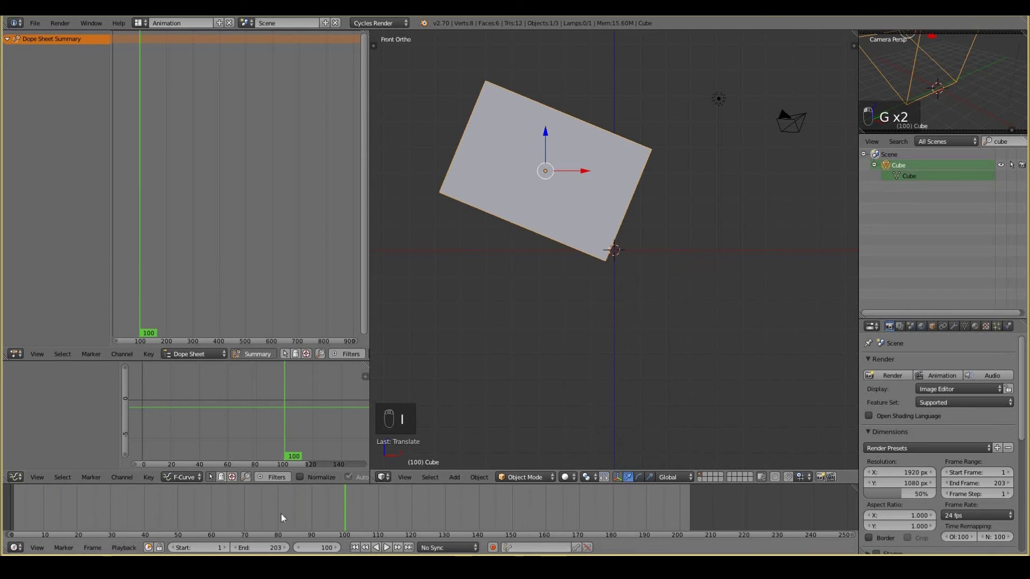
key("i")
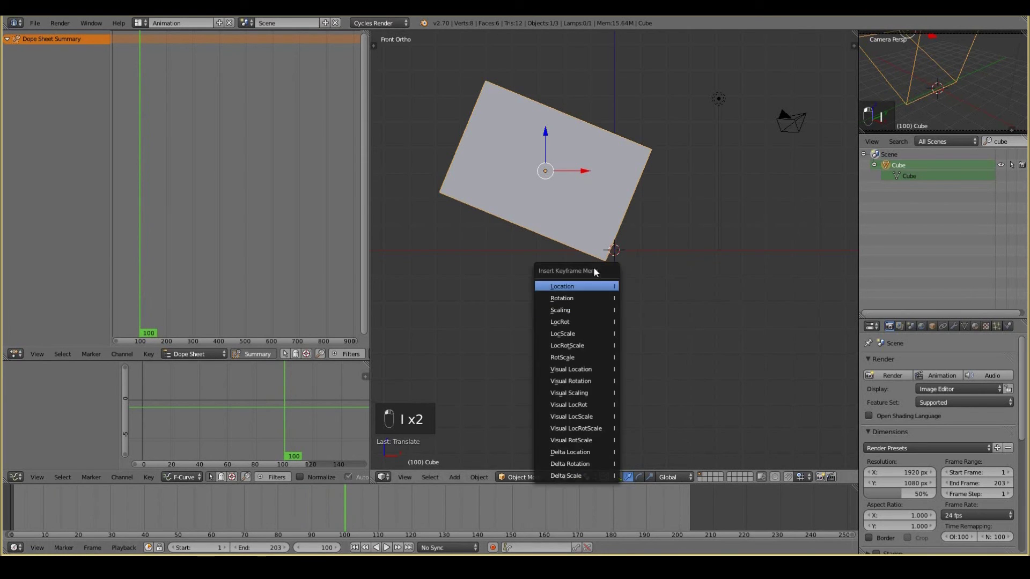
left_click(536, 545)
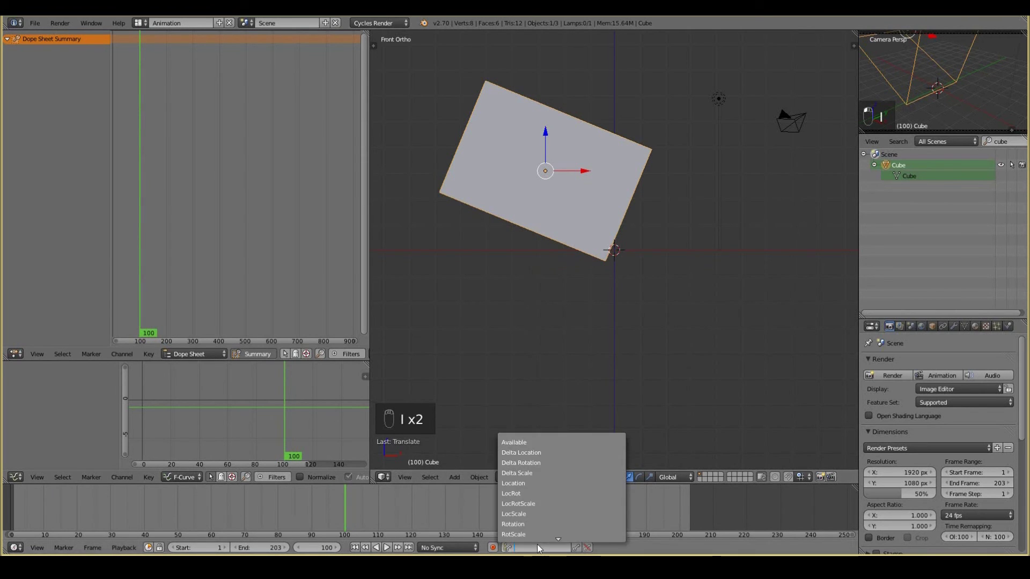
left_click(527, 485)
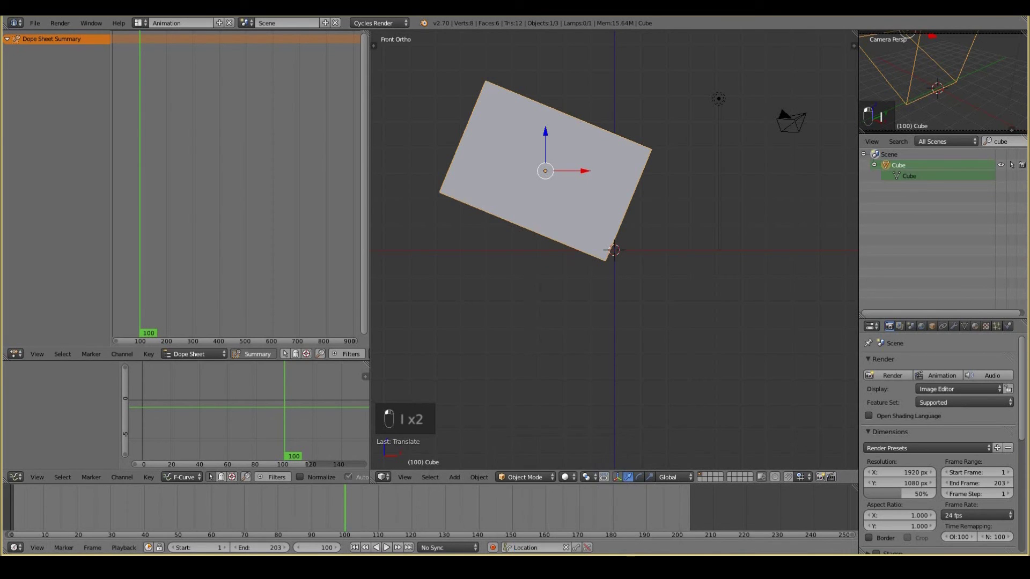
key("i")
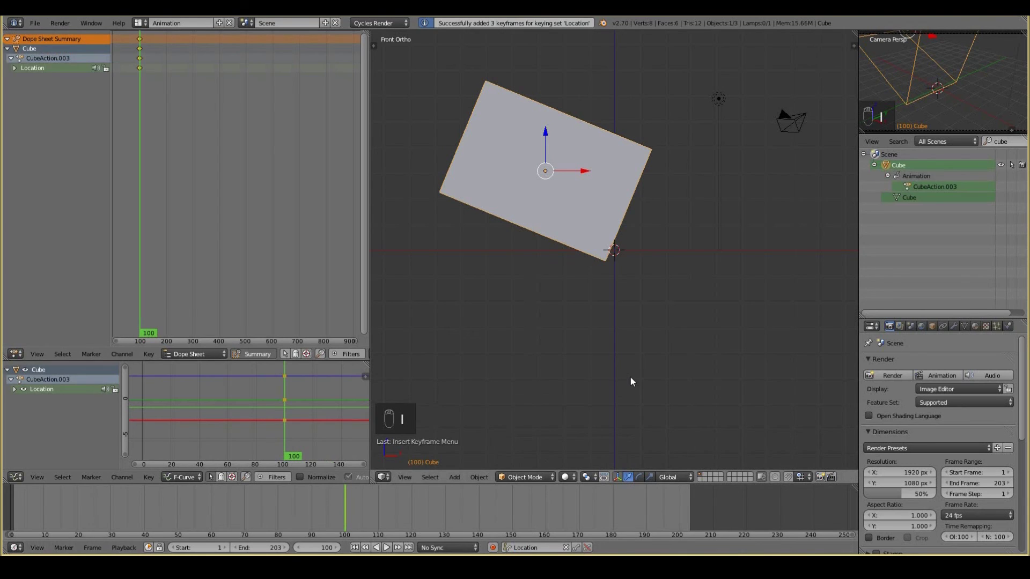
left_click(15, 68)
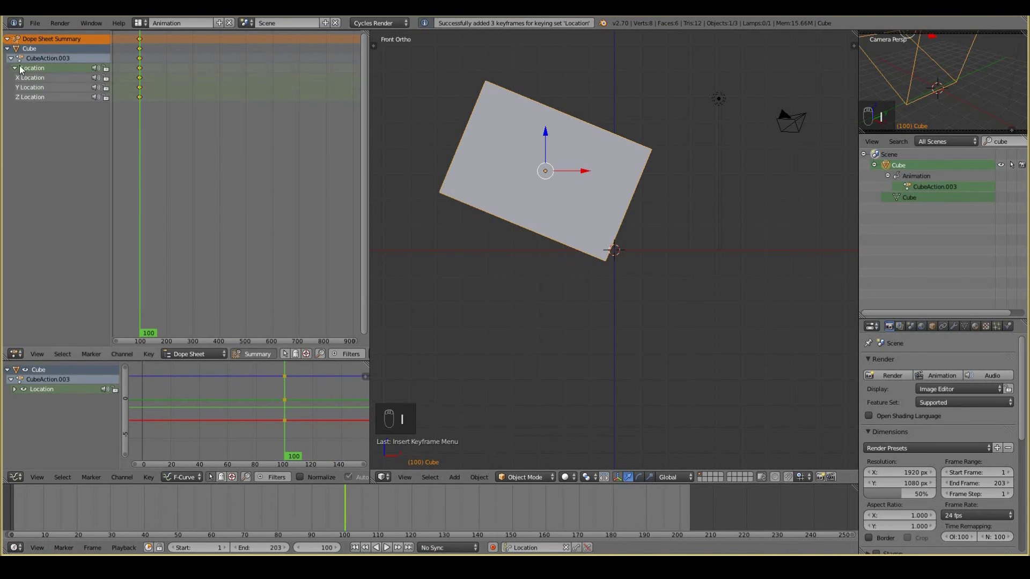
left_click(14, 67)
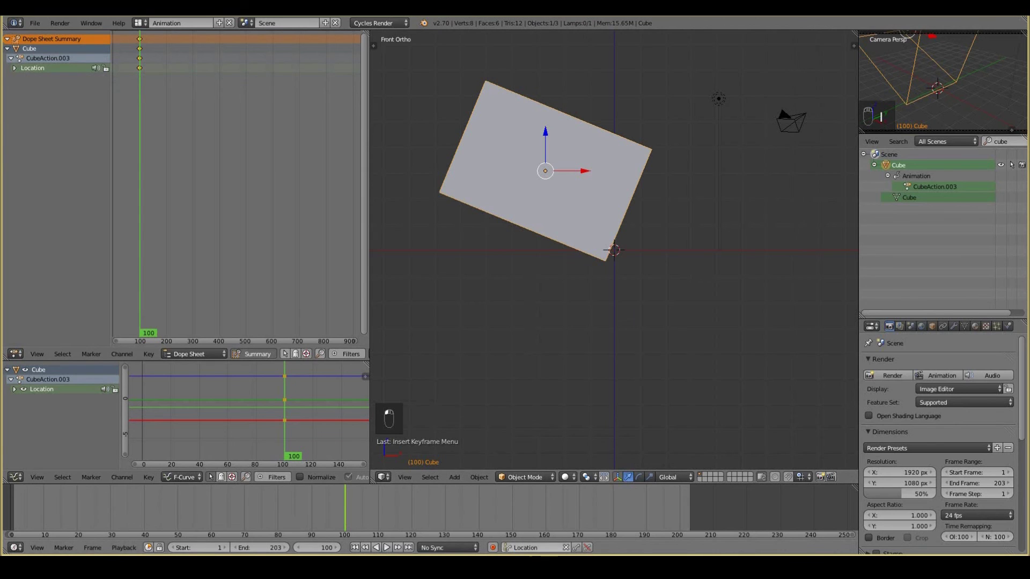
left_click(528, 547)
Switch the keying set to Rotation and, at frame 7, move the cube lower right.
type("r")
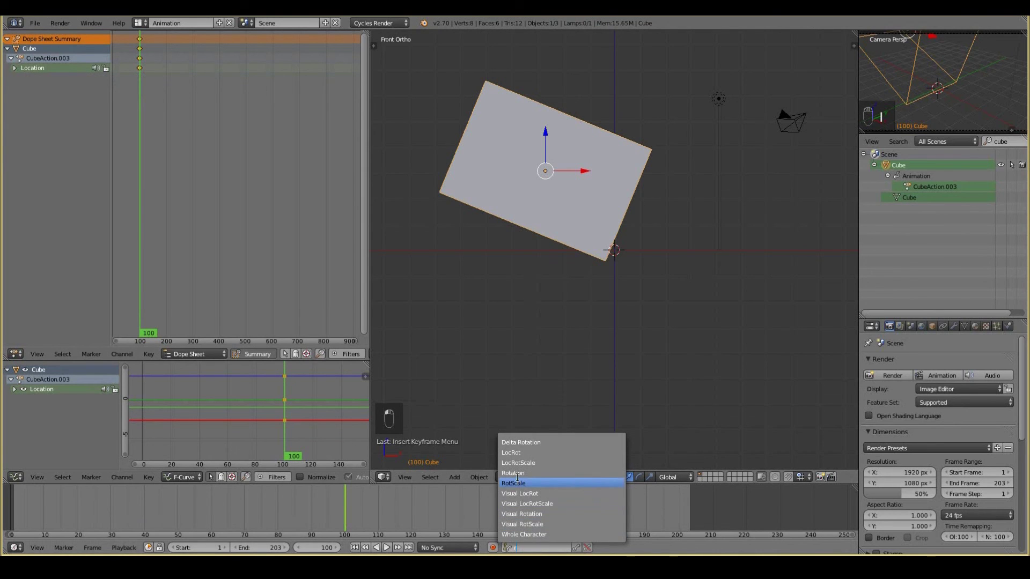
left_click(518, 474)
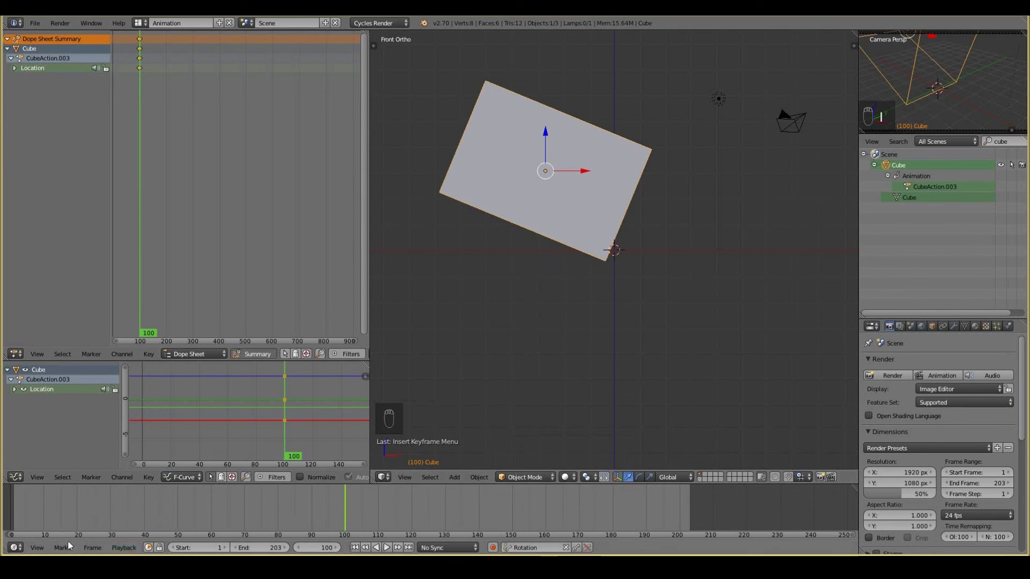
left_click(34, 507)
key("g")
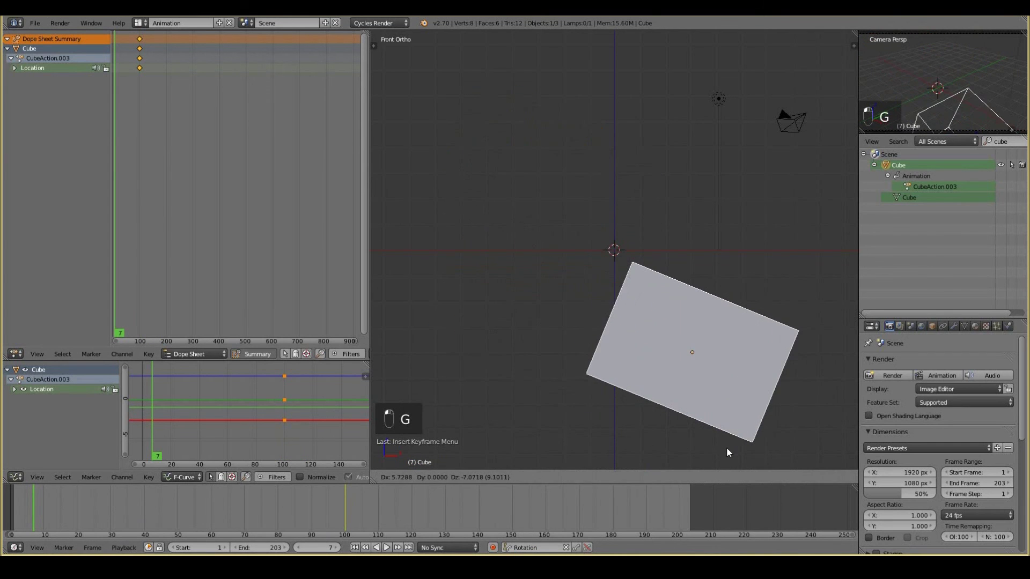
left_click(738, 444)
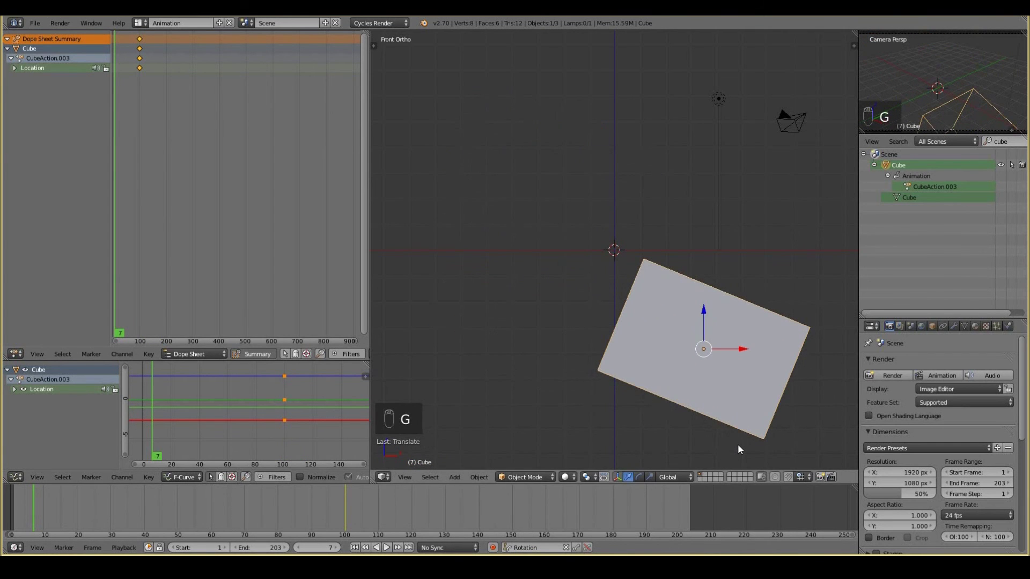
key("g")
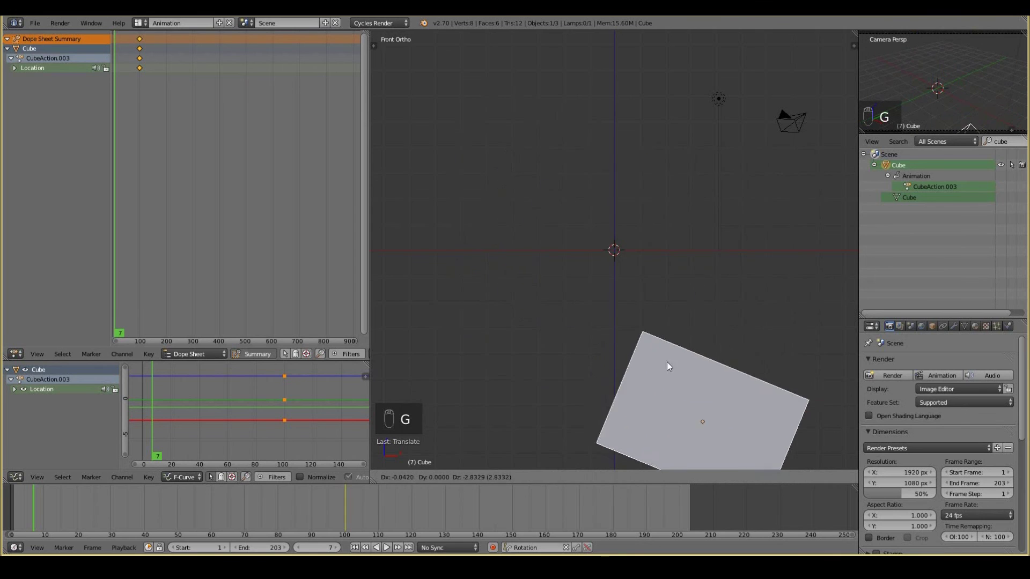
left_click(690, 312)
Rotate the cube, key its rotation, and expand the Rotation and Location channels.
key("r")
left_click(413, 301)
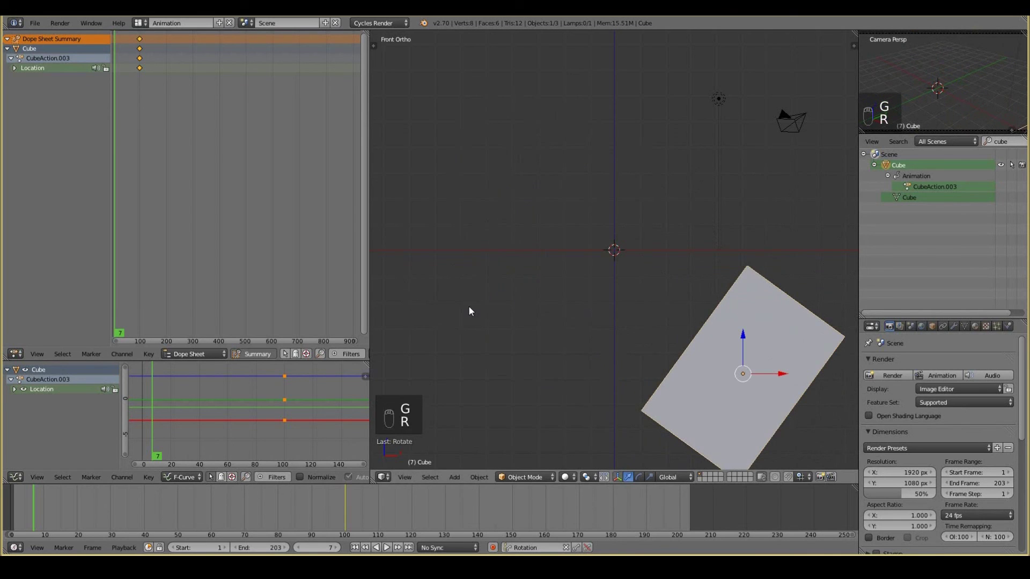
key("i")
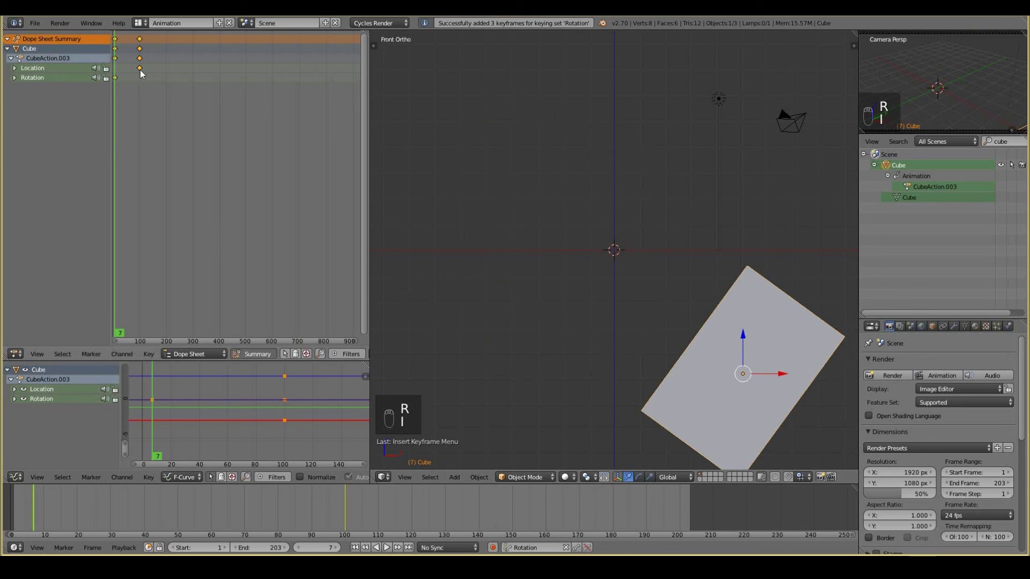
left_click(15, 77)
left_click(15, 72)
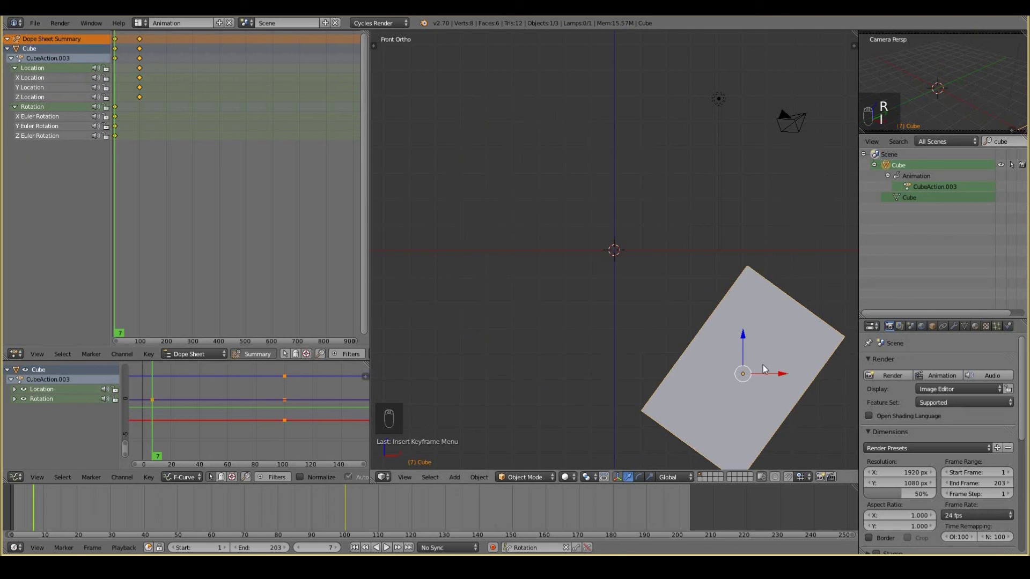
scroll(763, 365, "down", 1)
Zoom the viewport in and back out on the new scene's cube.
scroll(763, 365, "up", 1)
scroll(763, 364, "down", 1)
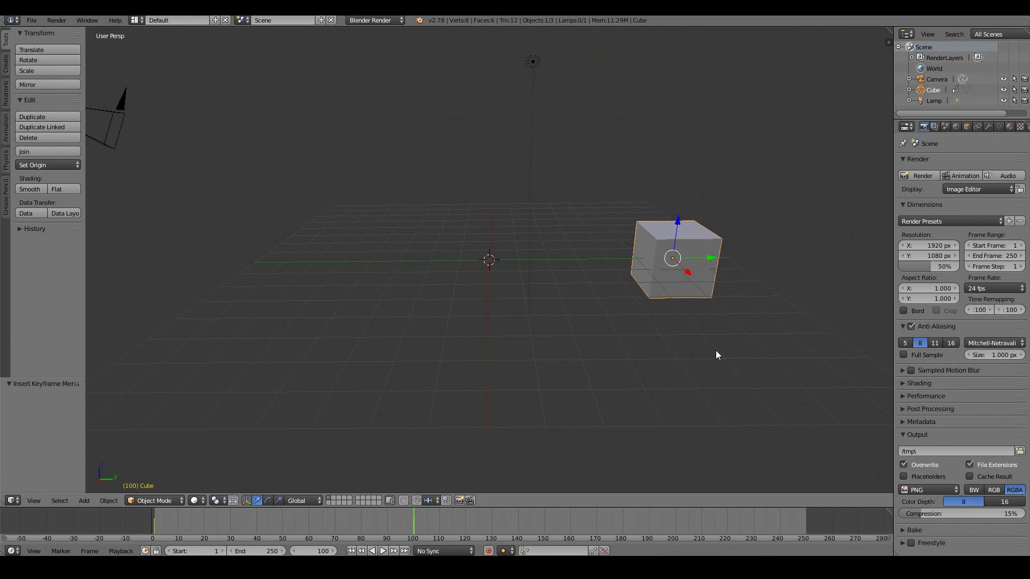
From frame 1, enable auto-key recording and pick LocRotScale in the keying-set field.
left_click(352, 551)
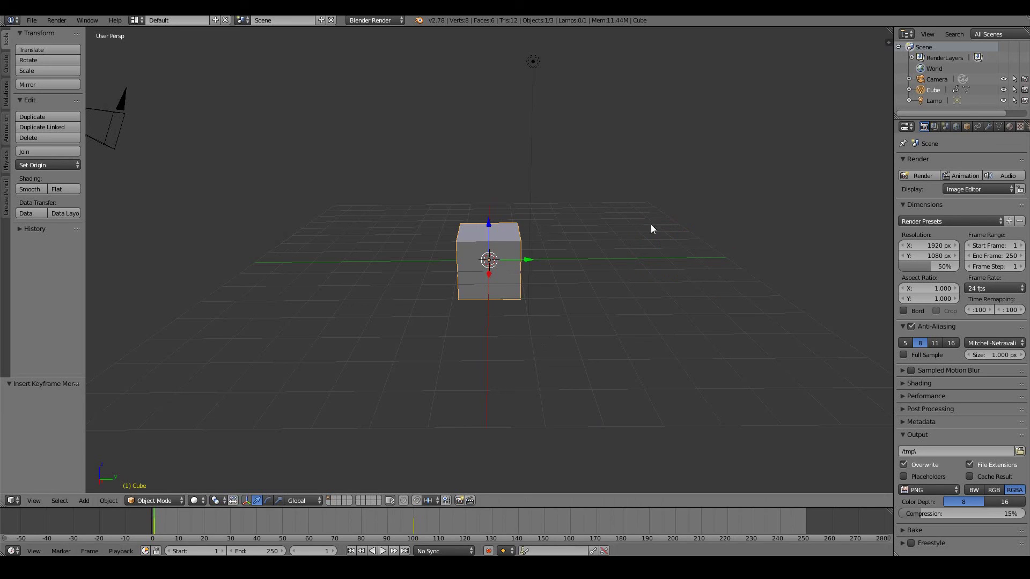
key("i")
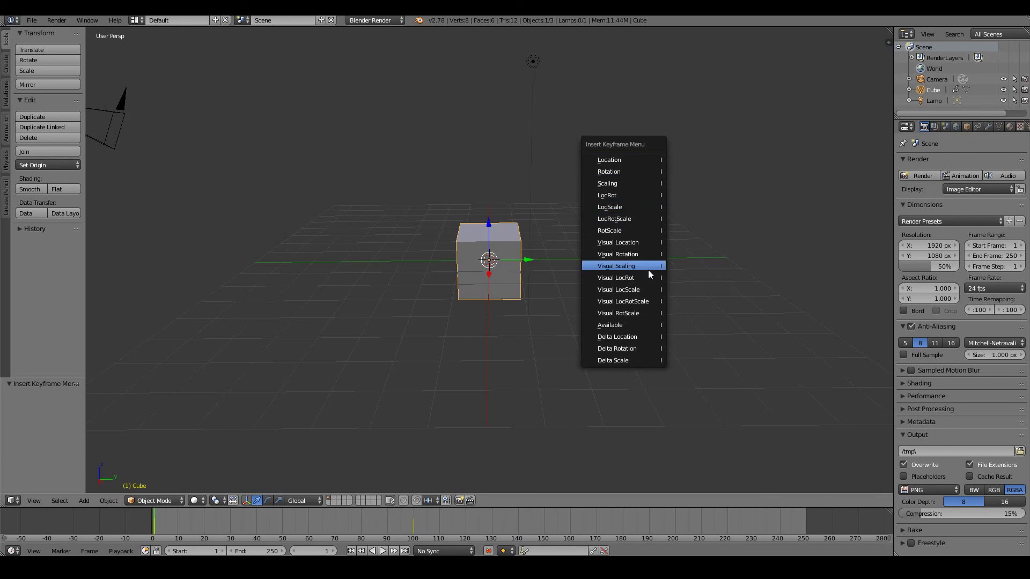
left_click(488, 550)
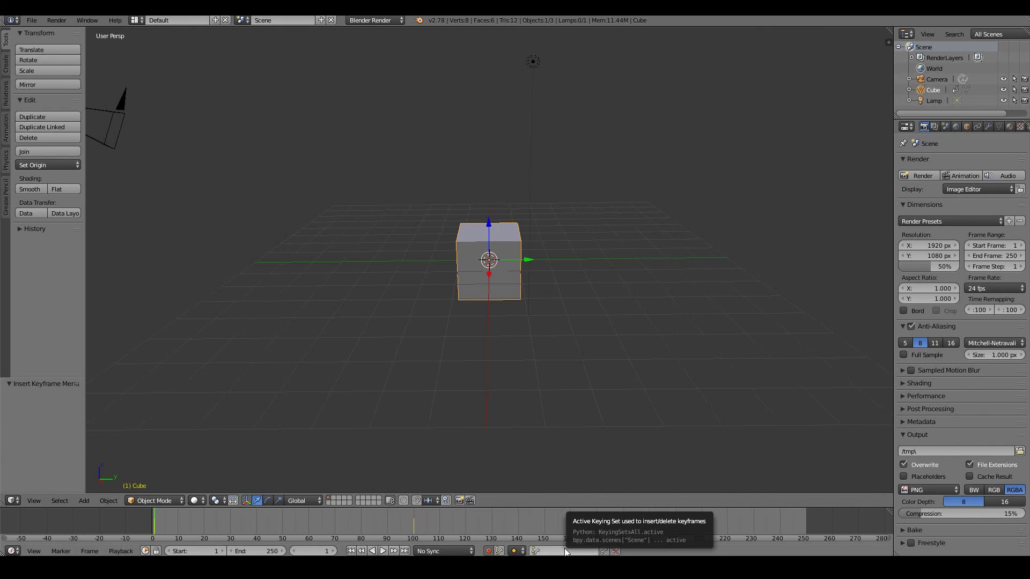
left_click(553, 550)
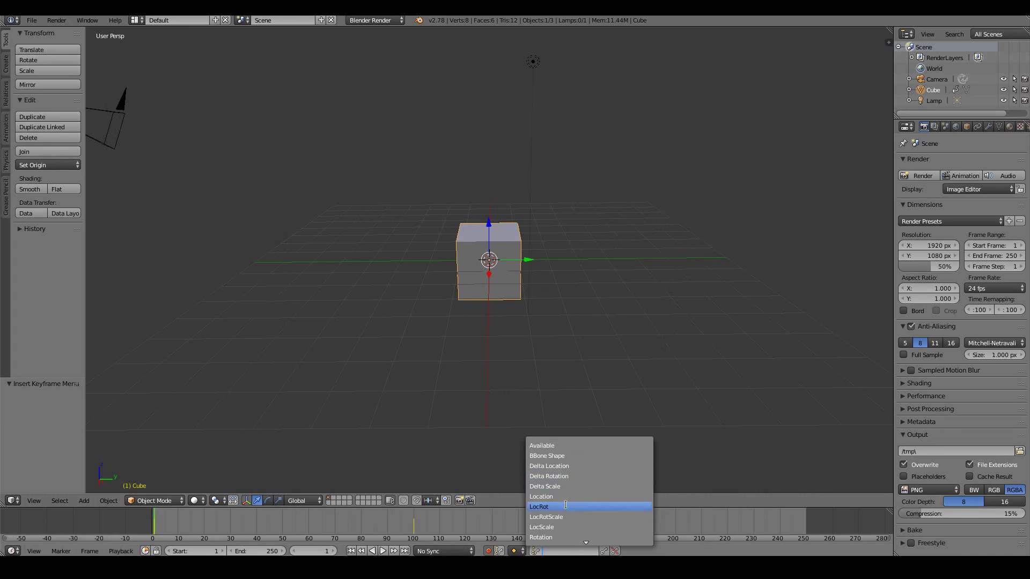
left_click(547, 516)
middle_click_drag(493, 356, 522, 360)
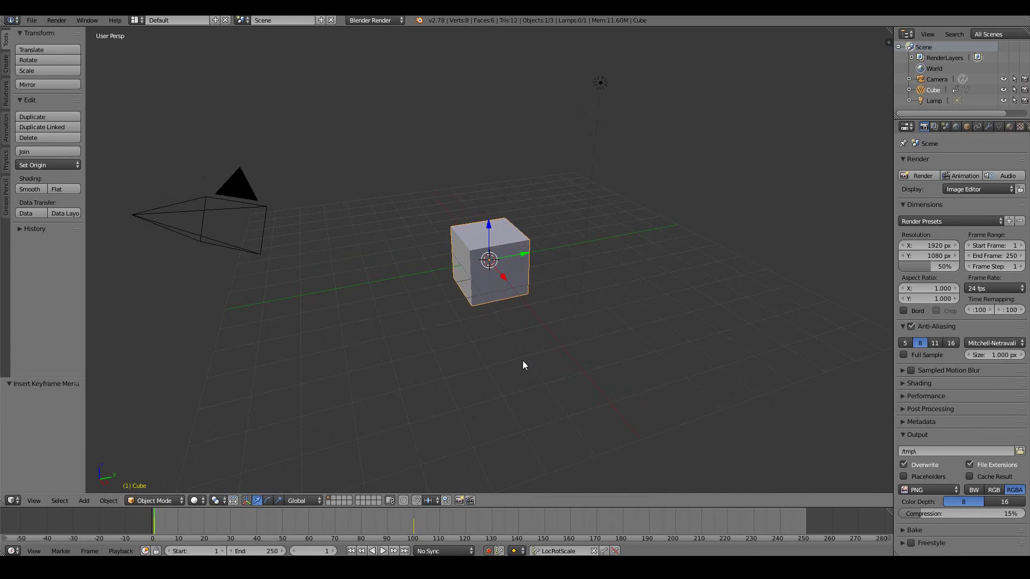